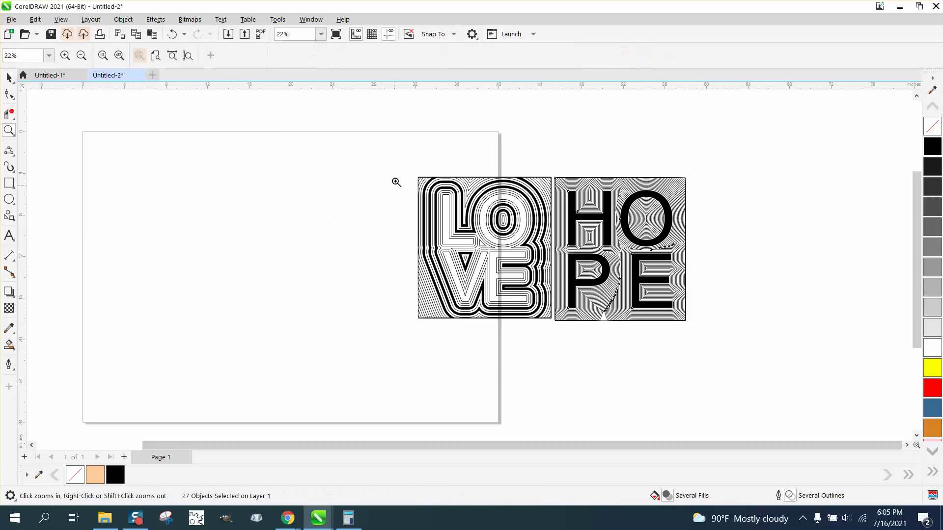
# Type HOPE on the empty page and scale it up into large letters
pyautogui.moveTo(396, 179); pyautogui.dragTo(721, 345)
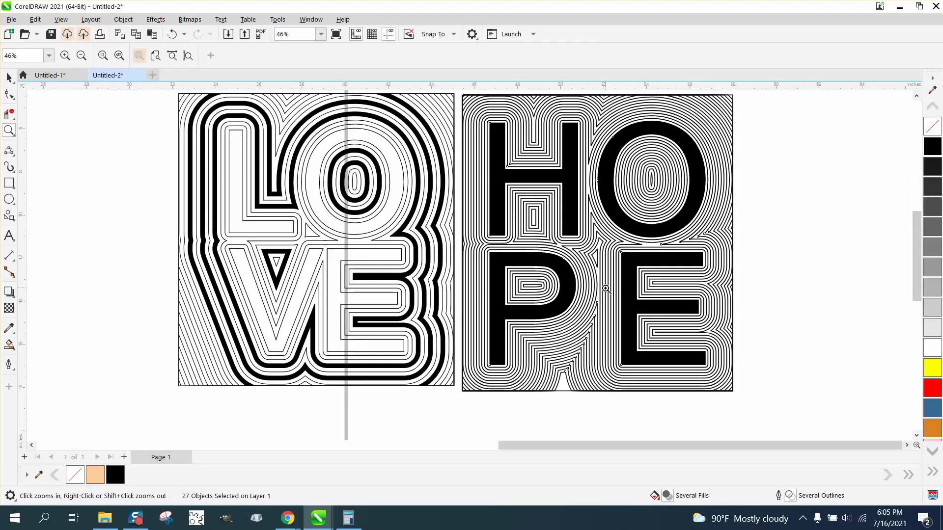
pyautogui.rightClick(399, 249)
pyautogui.rightClick(560, 254)
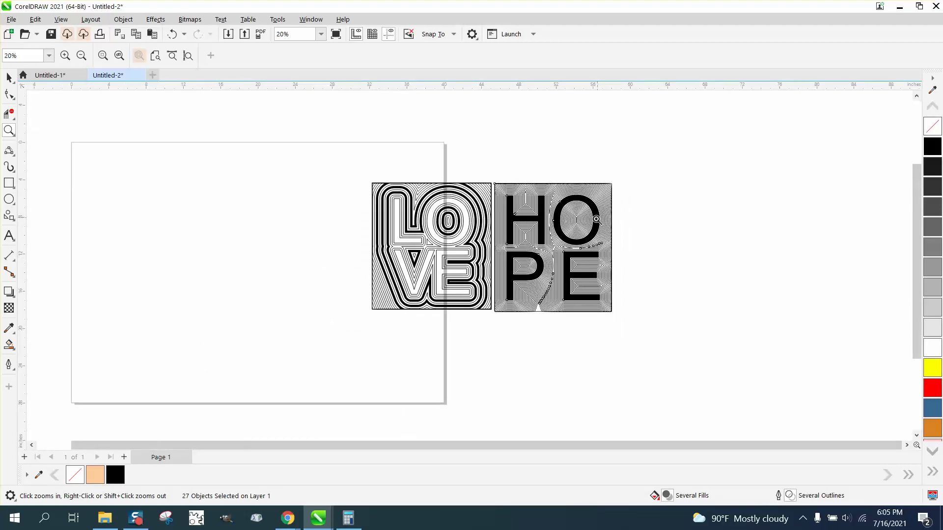
pyautogui.click(9, 236)
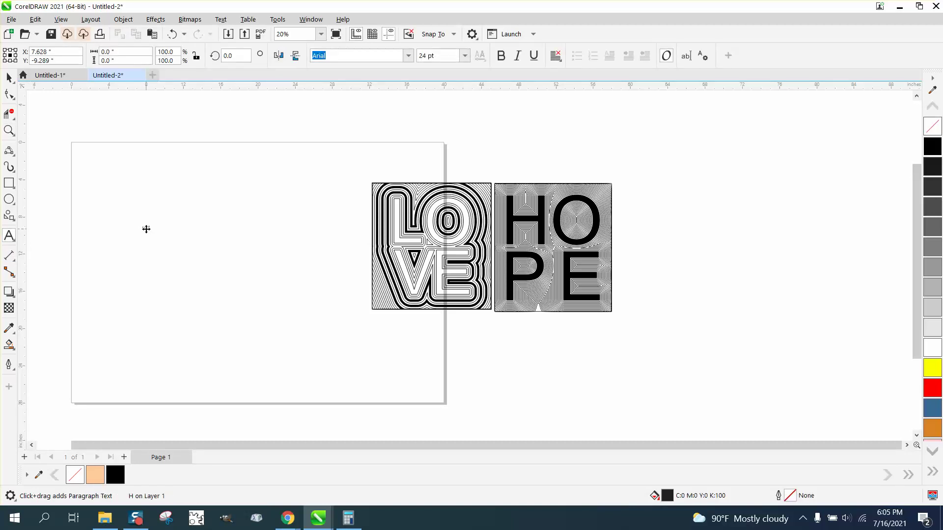
pyautogui.click(146, 229)
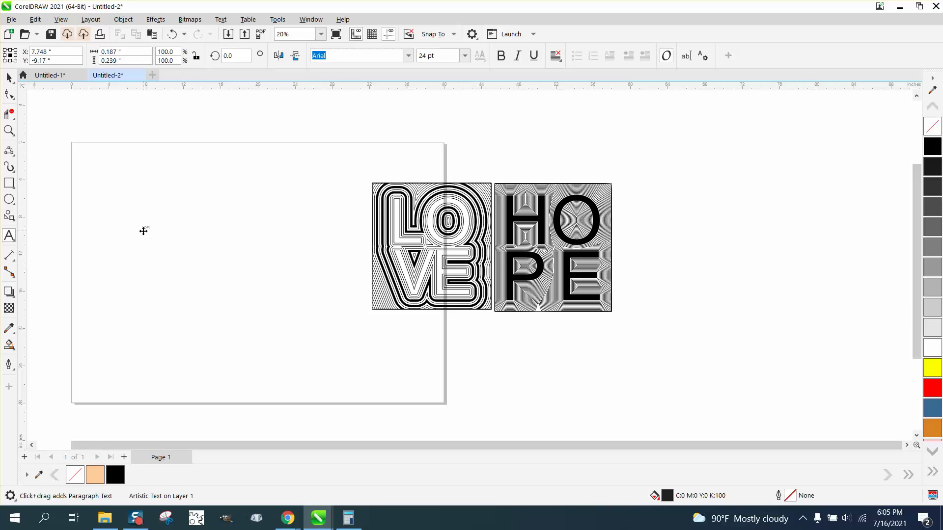
pyautogui.moveTo(153, 234); pyautogui.dragTo(280, 303)
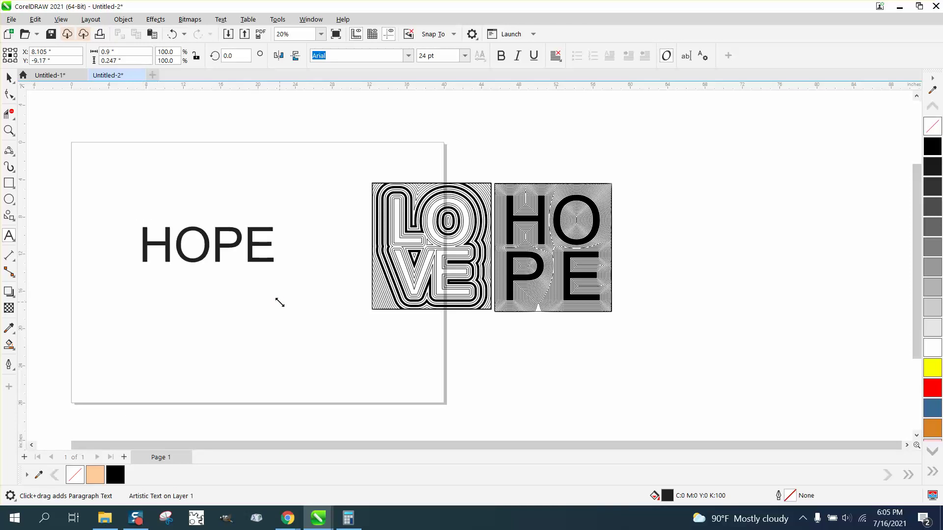
# Break the HOPE text apart and move P and E under HO
pyautogui.click(123, 19)
pyautogui.click(157, 283)
pyautogui.press('space')
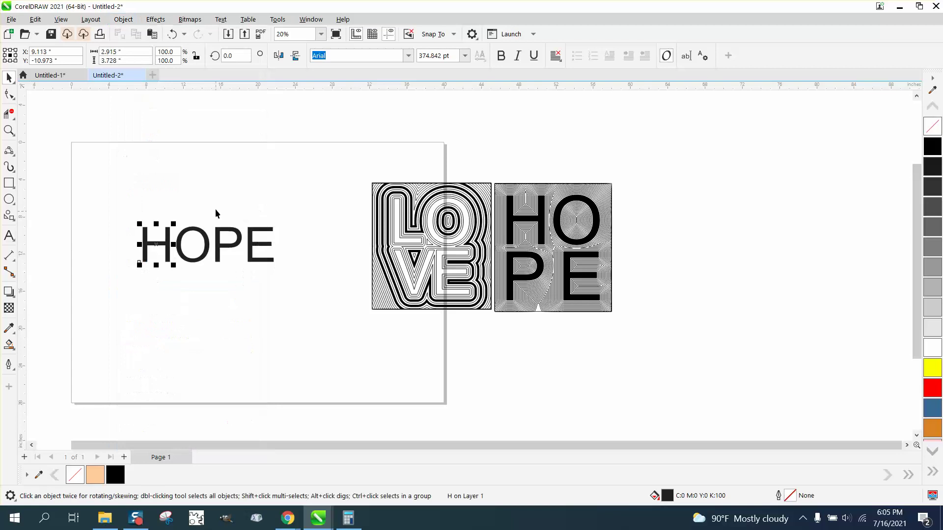
pyautogui.moveTo(215, 208); pyautogui.dragTo(293, 279)
pyautogui.moveTo(247, 246); pyautogui.dragTo(176, 284)
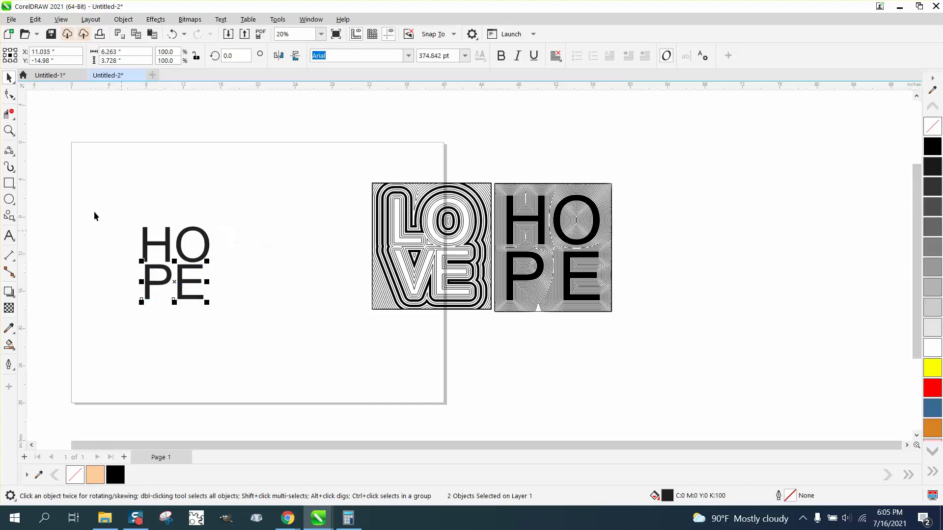
# Align P under H and E under O so the letters form a square block
pyautogui.click(9, 130)
pyautogui.moveTo(371, 352); pyautogui.dragTo(371, 351)
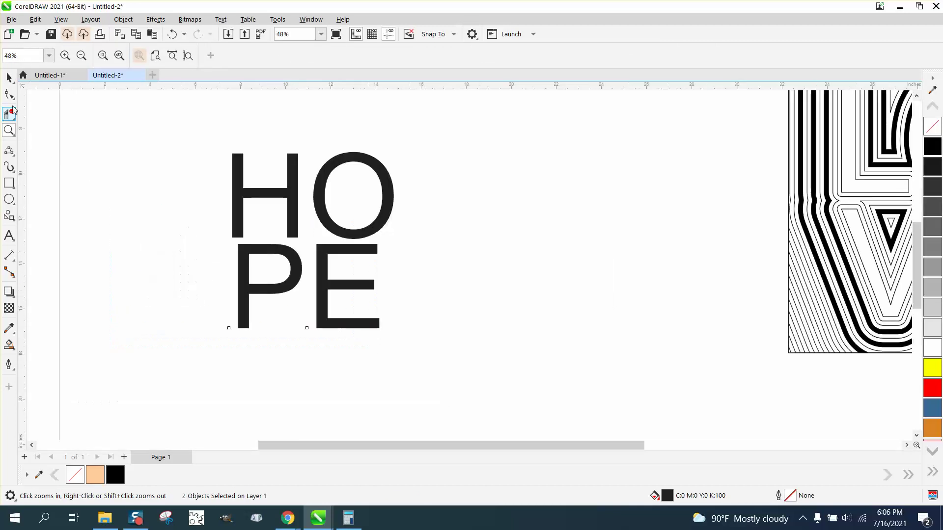
pyautogui.click(9, 78)
pyautogui.moveTo(199, 137); pyautogui.dragTo(320, 349)
pyautogui.press('c')
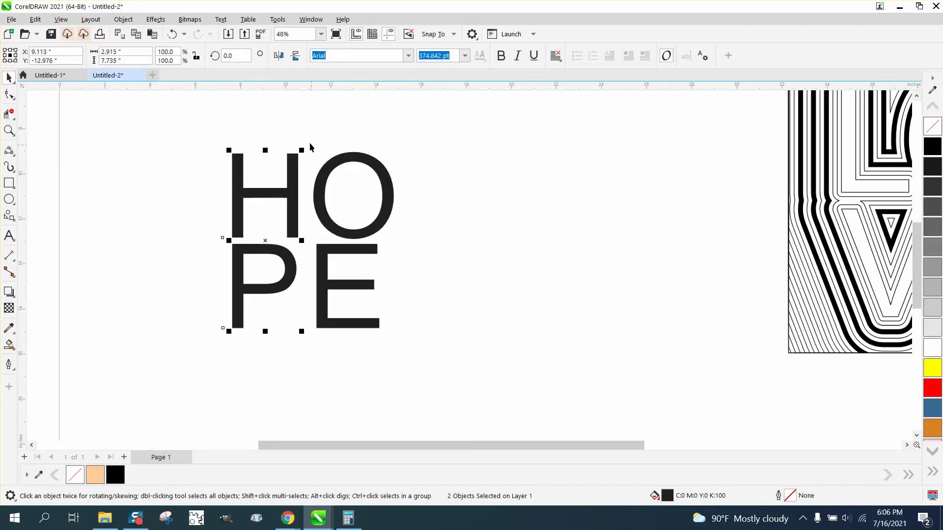
pyautogui.moveTo(309, 139); pyautogui.dragTo(427, 353)
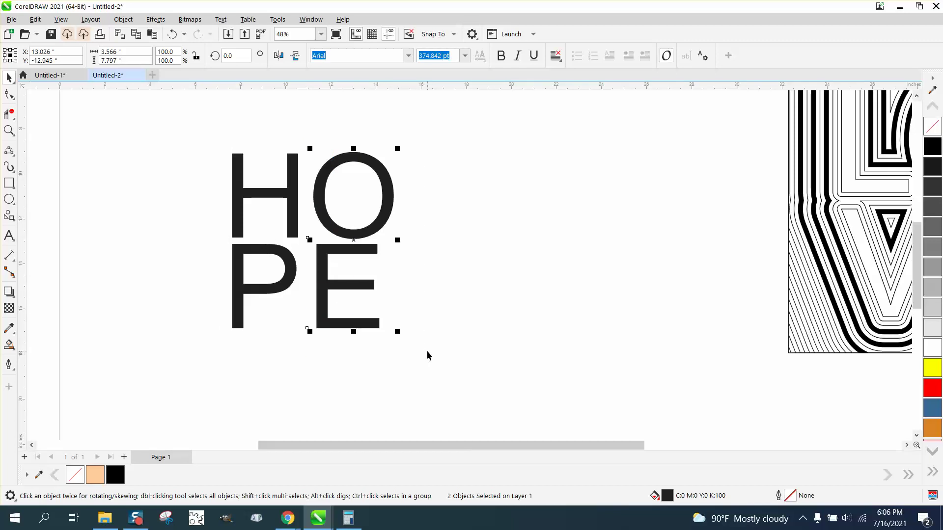
pyautogui.press('r')
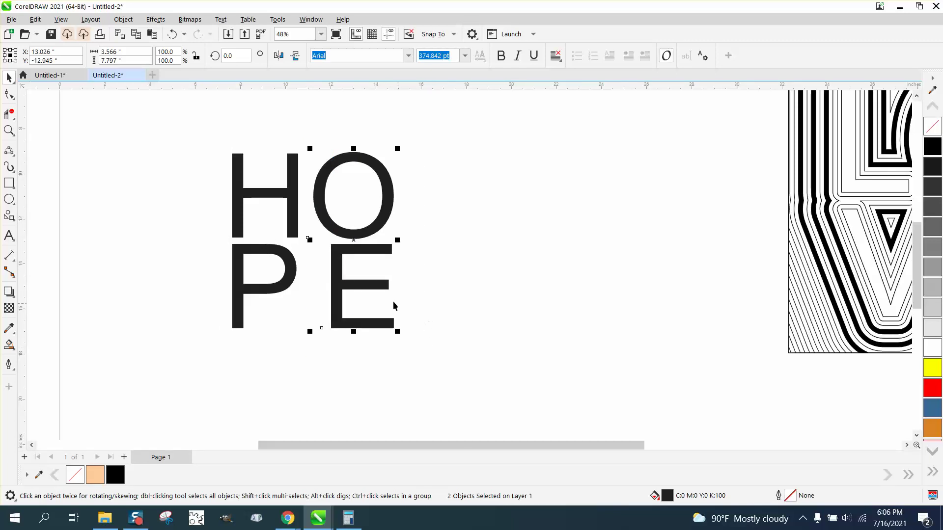
pyautogui.scroll(-1, 392, 302)
# Give all four HOPE letters no fill and a black outline
pyautogui.moveTo(223, 152); pyautogui.dragTo(608, 328)
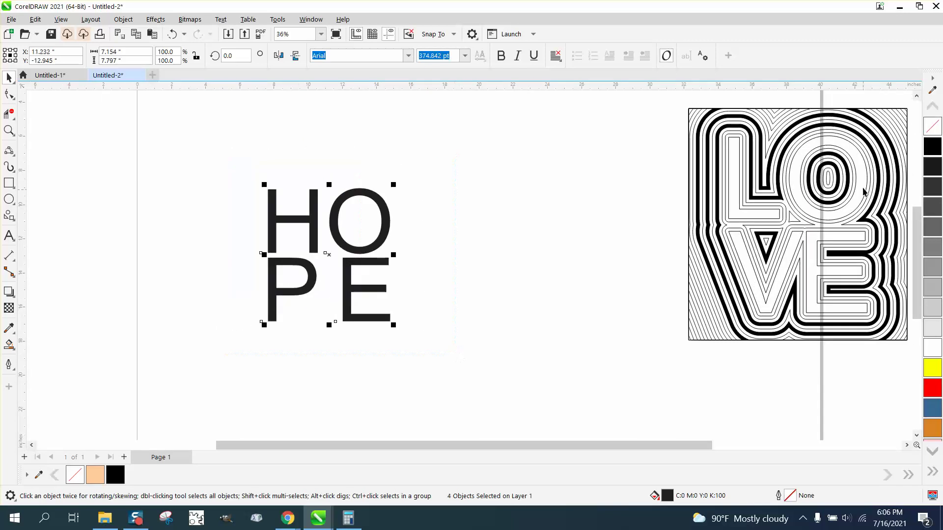
pyautogui.click(932, 127)
pyautogui.rightClick(930, 150)
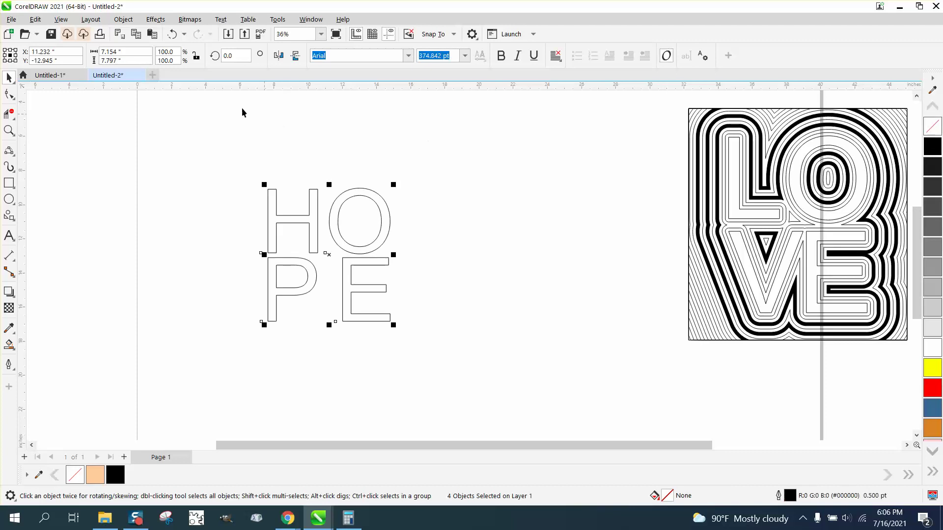
# Group the four hollow HOPE letters into one object
pyautogui.click(123, 19)
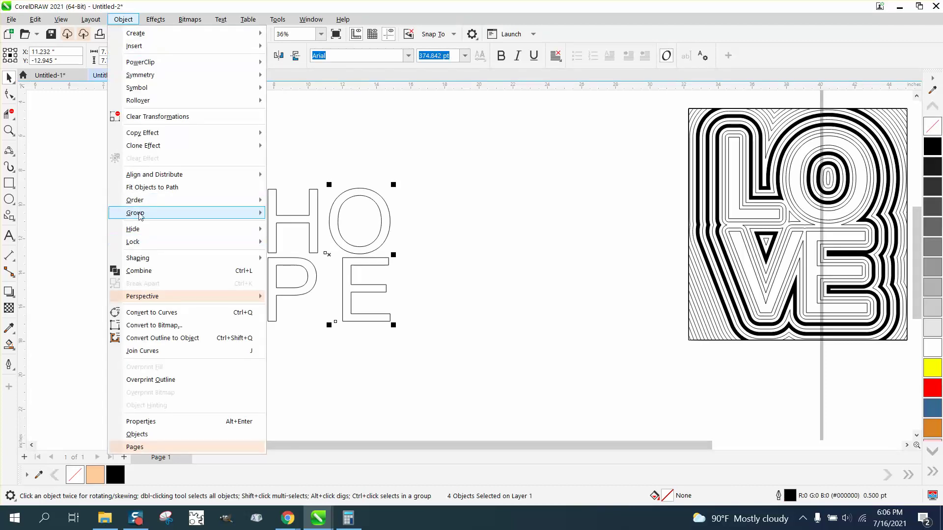
pyautogui.moveTo(141, 217)
pyautogui.click(309, 214)
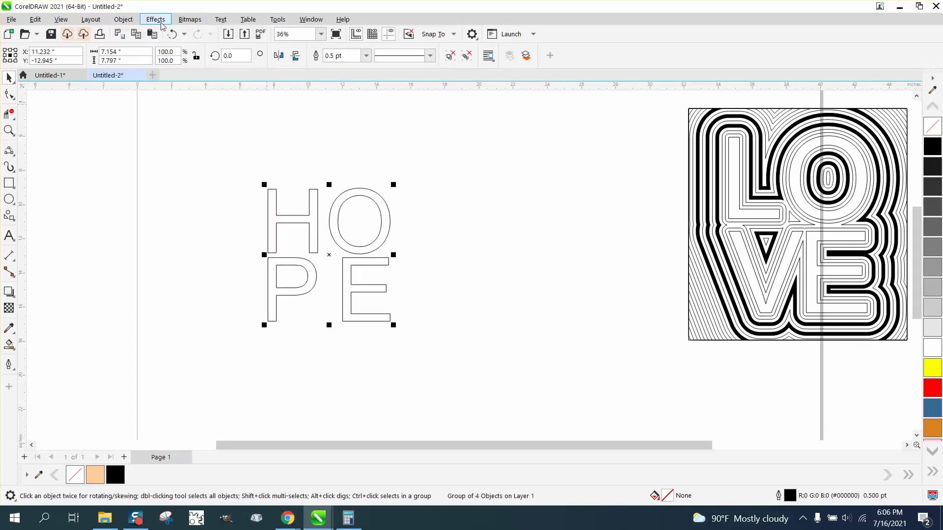
pyautogui.click(156, 20)
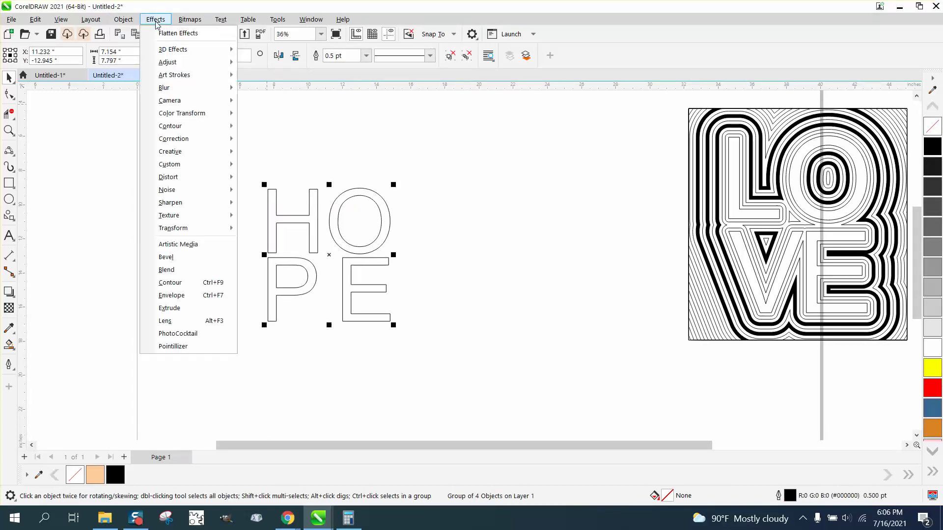
# Apply an Outside contour of 25 steps at 0.1" offset to the HOPE group
pyautogui.click(170, 283)
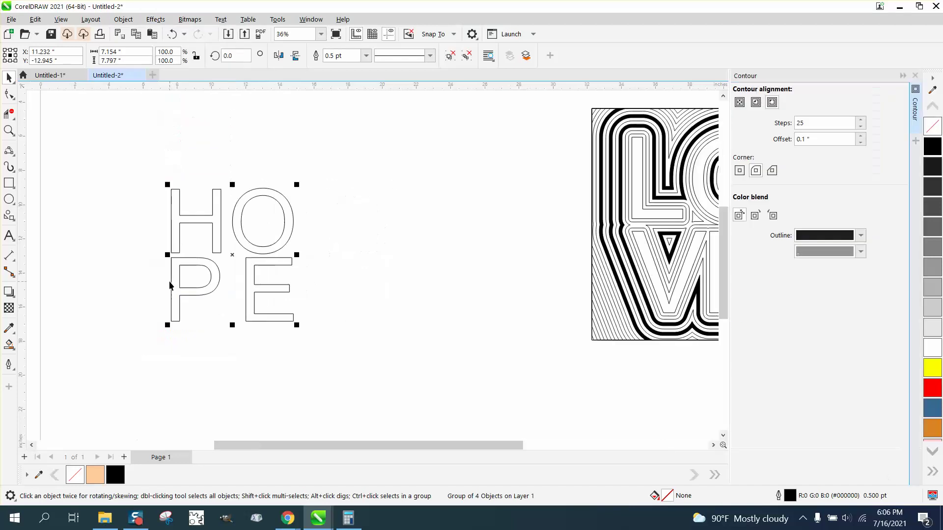
pyautogui.click(772, 103)
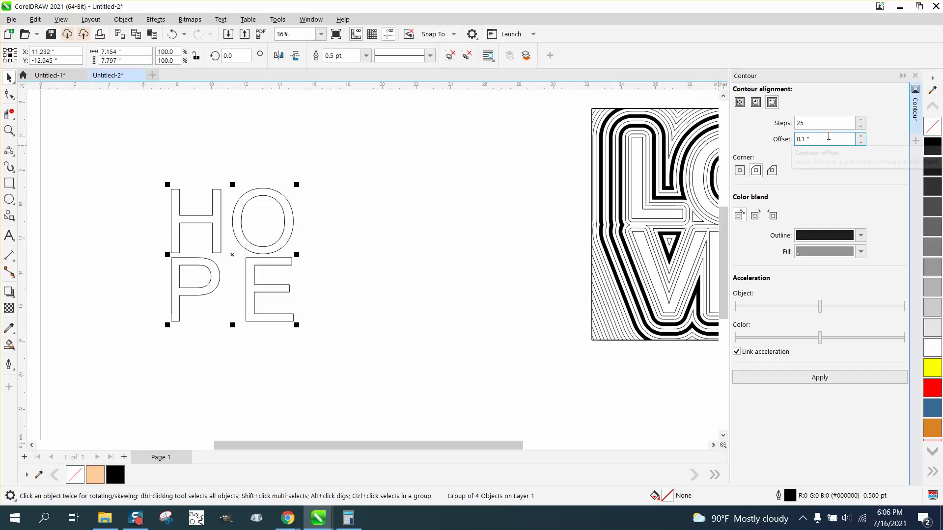
pyautogui.click(815, 377)
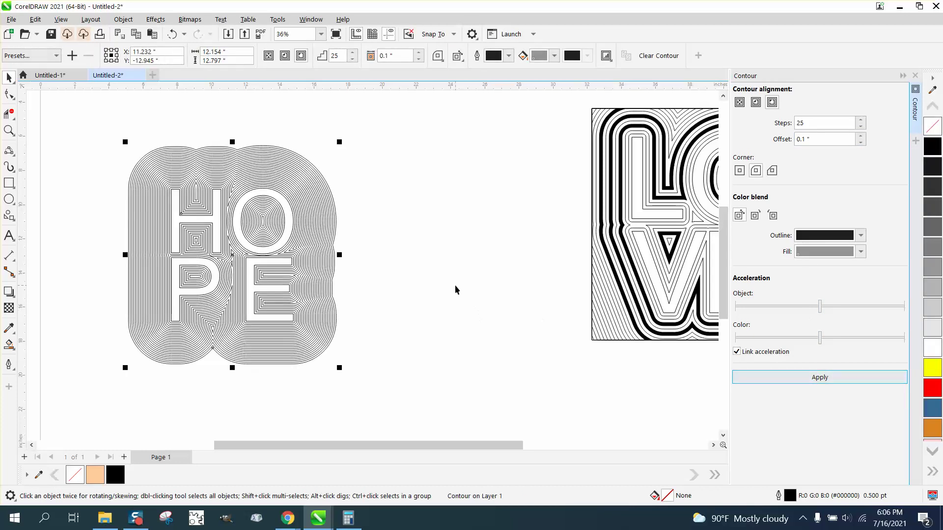
pyautogui.click(9, 130)
pyautogui.moveTo(216, 236); pyautogui.dragTo(249, 255)
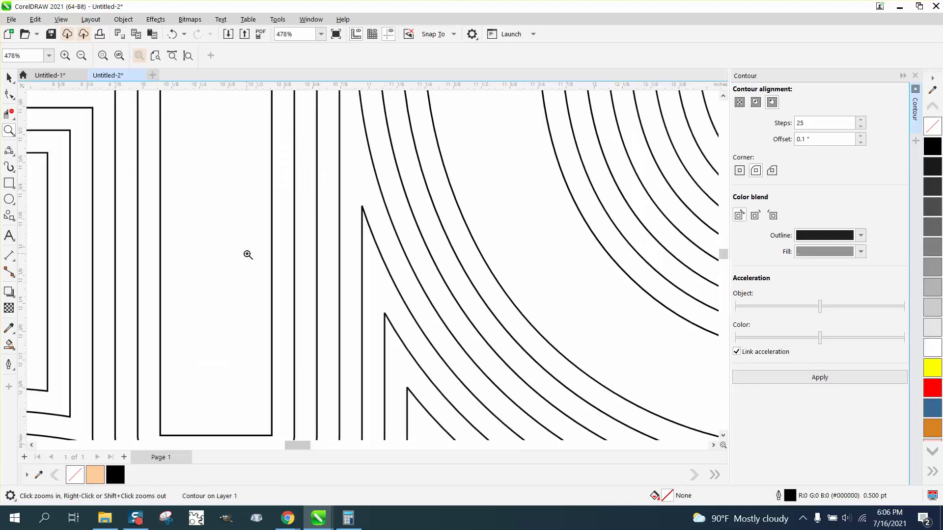
pyautogui.rightClick(368, 205)
pyautogui.scroll(-4, 388, 383)
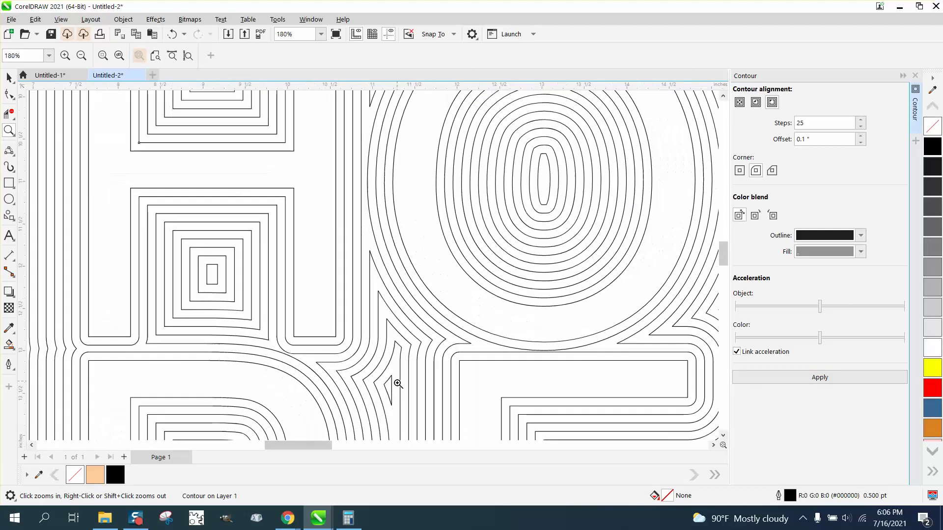
pyautogui.scroll(-5, 392, 392)
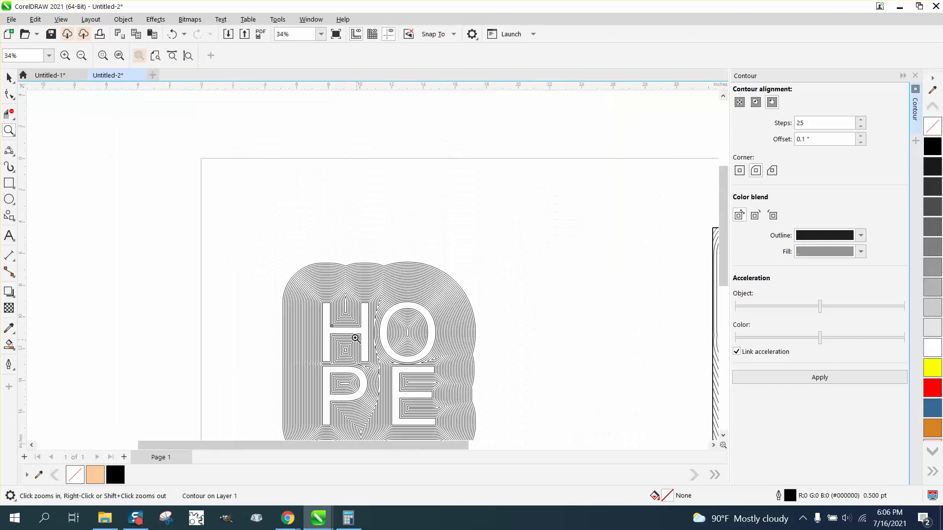
# Break the contour effect apart from the HOPE lettering
pyautogui.click(9, 78)
pyautogui.scroll(-2, 246, 155)
pyautogui.moveTo(239, 202)
pyautogui.mouseDown()
pyautogui.moveTo(239, 242)
pyautogui.moveTo(459, 409)
pyautogui.mouseUp()
pyautogui.click(123, 20)
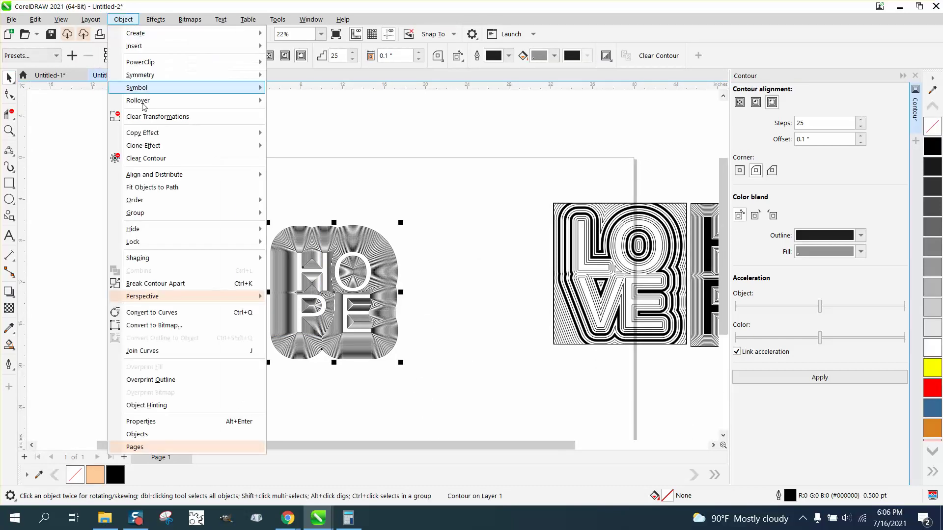
pyautogui.click(206, 284)
# Group the HOPE text and its contour lines into one object
pyautogui.moveTo(248, 196); pyautogui.dragTo(466, 399)
pyautogui.click(123, 19)
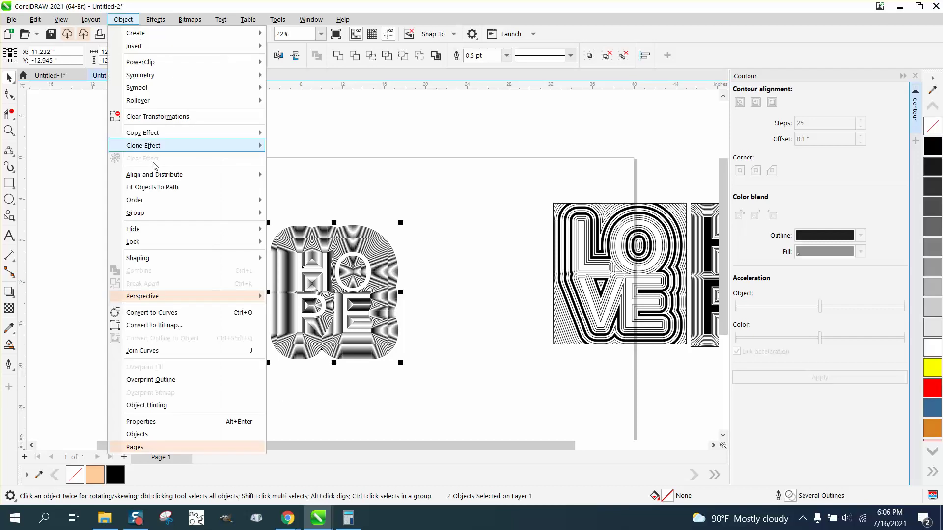
pyautogui.moveTo(158, 221)
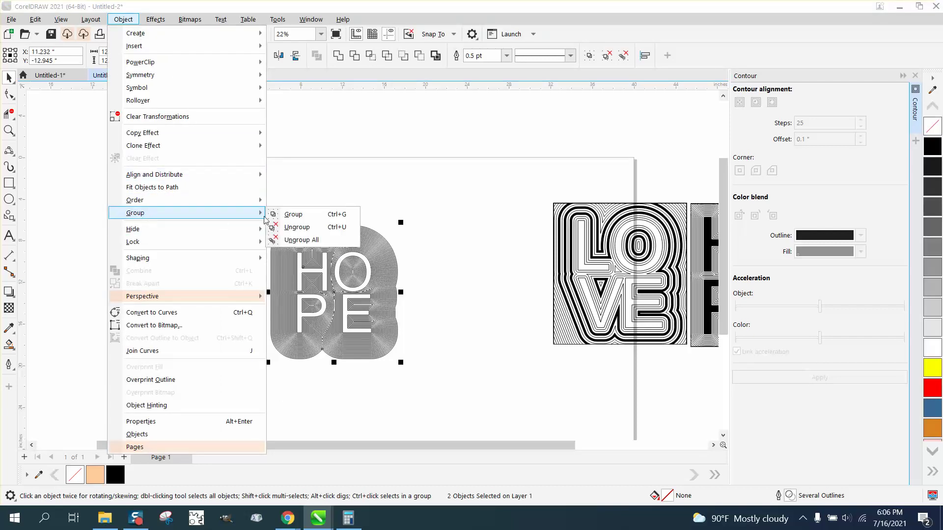
pyautogui.click(293, 214)
# Centre the HOPE group on the page and draw a rectangle over the letters
pyautogui.press('p')
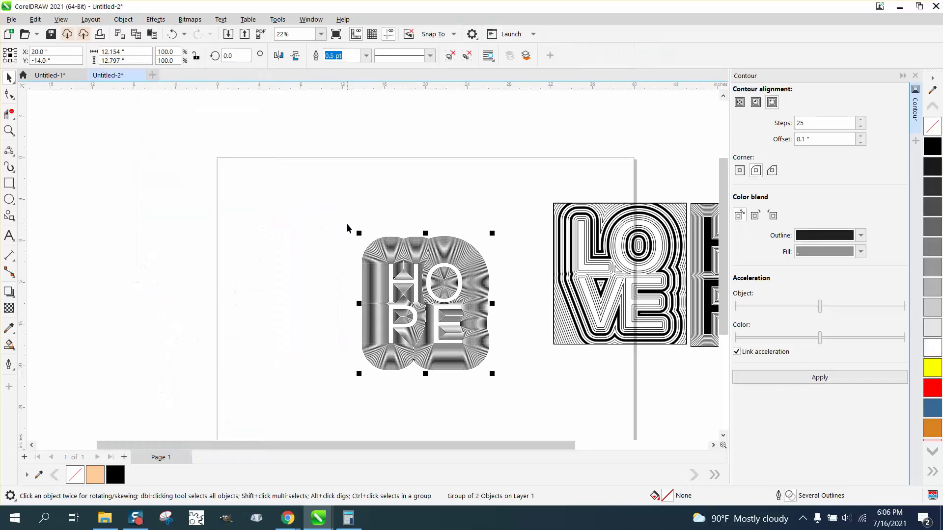
pyautogui.click(9, 183)
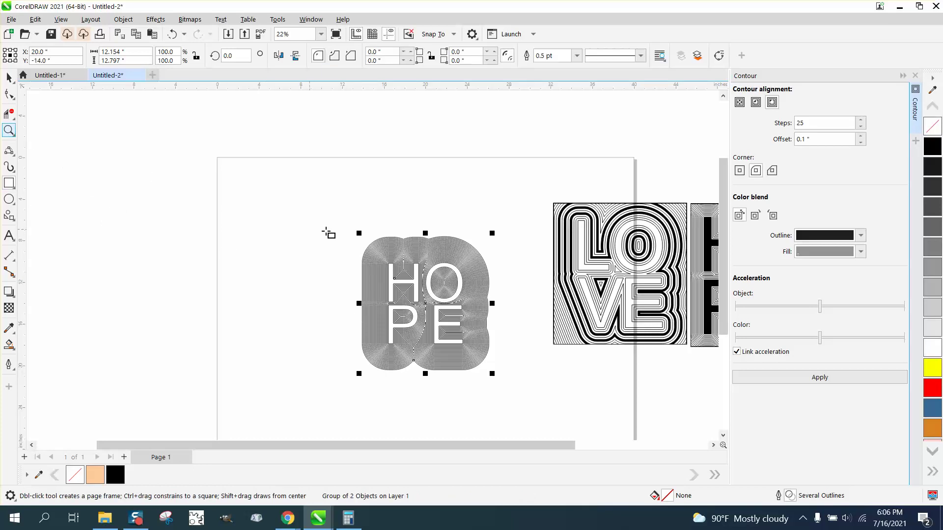
pyautogui.moveTo(330, 229); pyautogui.dragTo(515, 375)
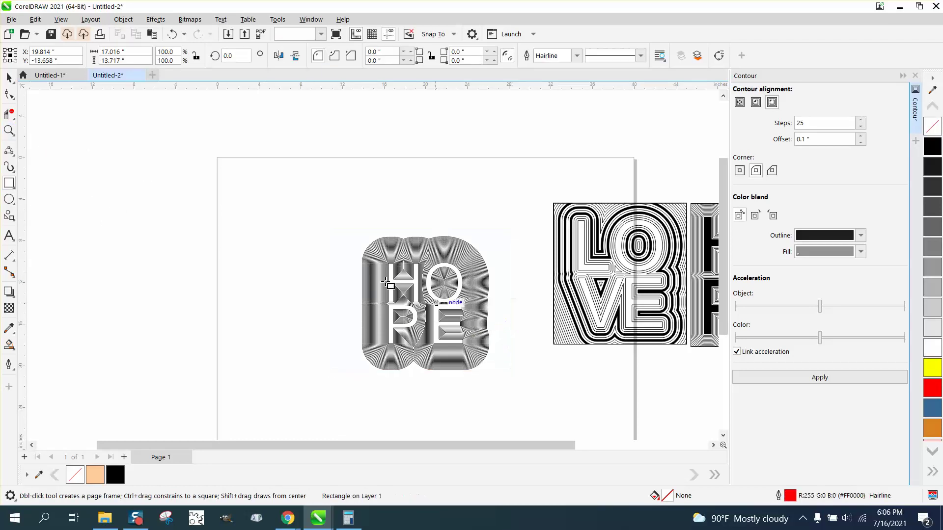
pyautogui.press('Escape')
pyautogui.moveTo(347, 233)
pyautogui.mouseDown()
pyautogui.moveTo(370, 270)
pyautogui.moveTo(479, 352)
pyautogui.mouseUp()
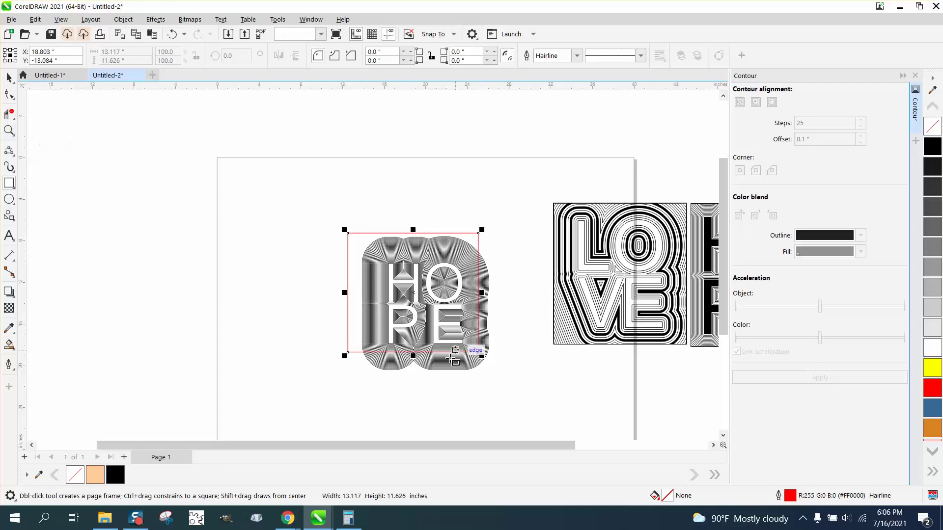
pyautogui.click(9, 131)
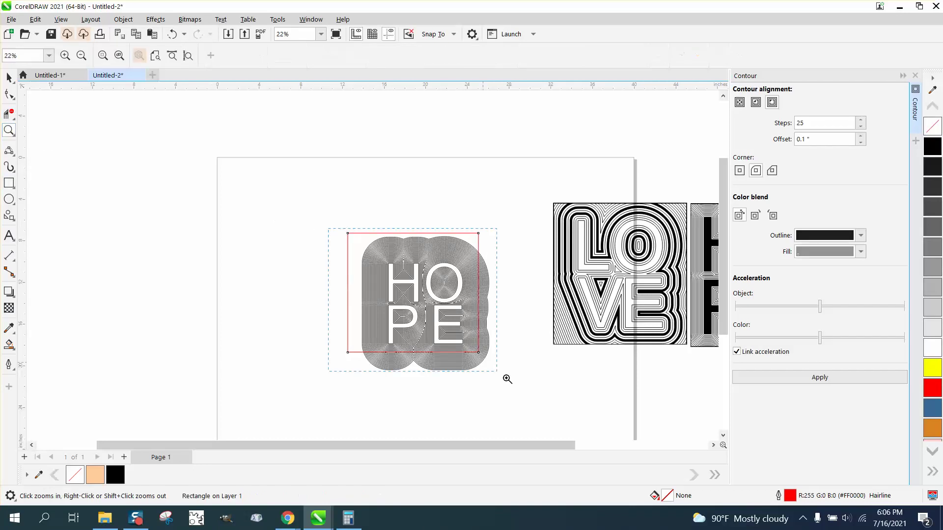
pyautogui.click(507, 379)
# Delete the rectangle and redraw it to fit snugly around the HOPE letters
pyautogui.click(9, 78)
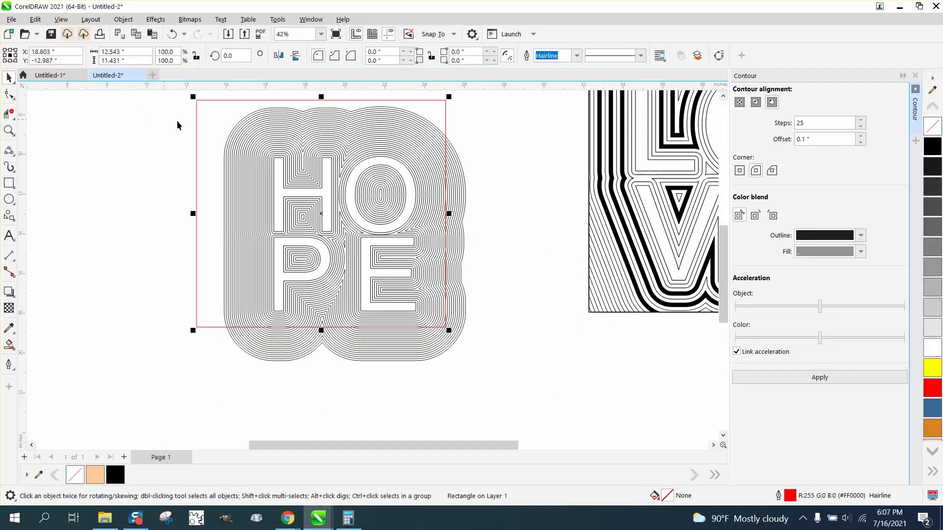
pyautogui.click(188, 130)
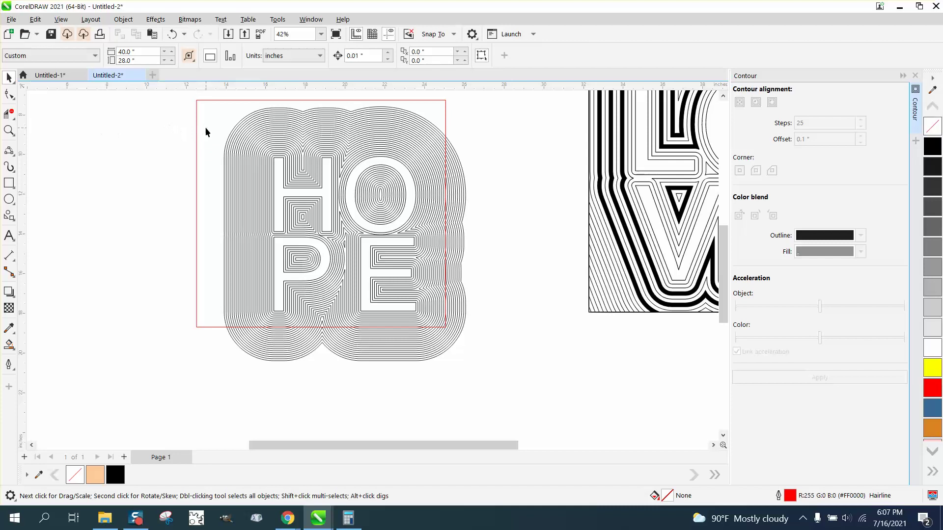
pyautogui.click(196, 130)
pyautogui.press('Delete')
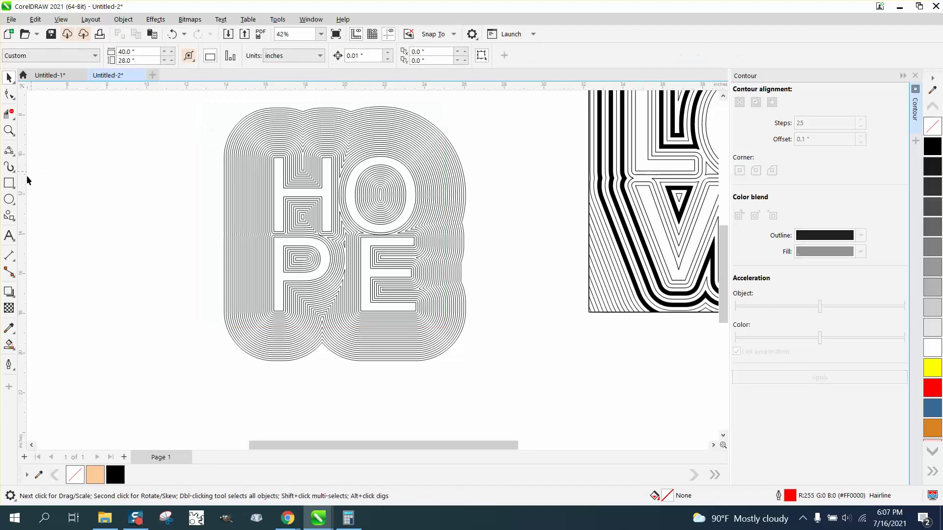
pyautogui.press('F6')
pyautogui.moveTo(248, 137)
pyautogui.mouseDown()
pyautogui.moveTo(253, 192)
pyautogui.moveTo(315, 308)
pyautogui.moveTo(440, 332)
pyautogui.mouseUp()
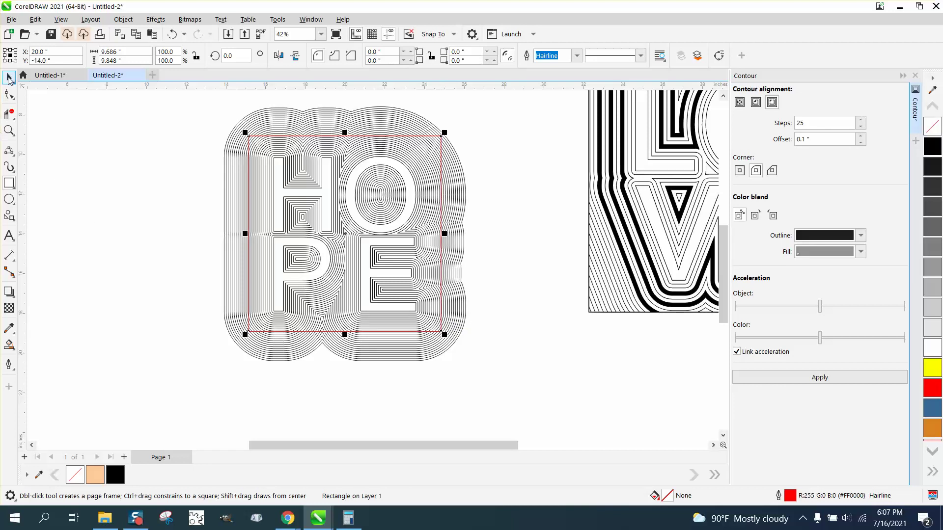
pyautogui.click(9, 77)
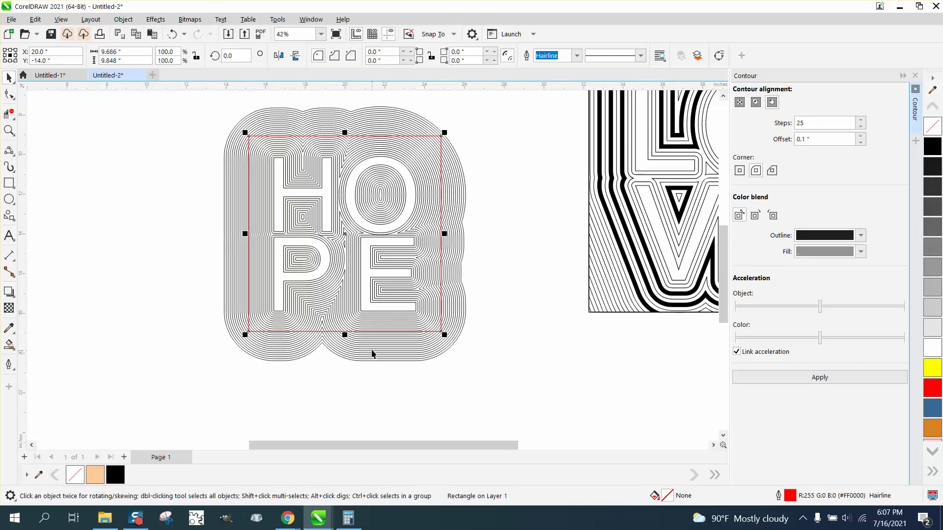
# Intersect the rectangle with the contour group and move the square-cropped result left
pyautogui.scroll(-1, 331, 208)
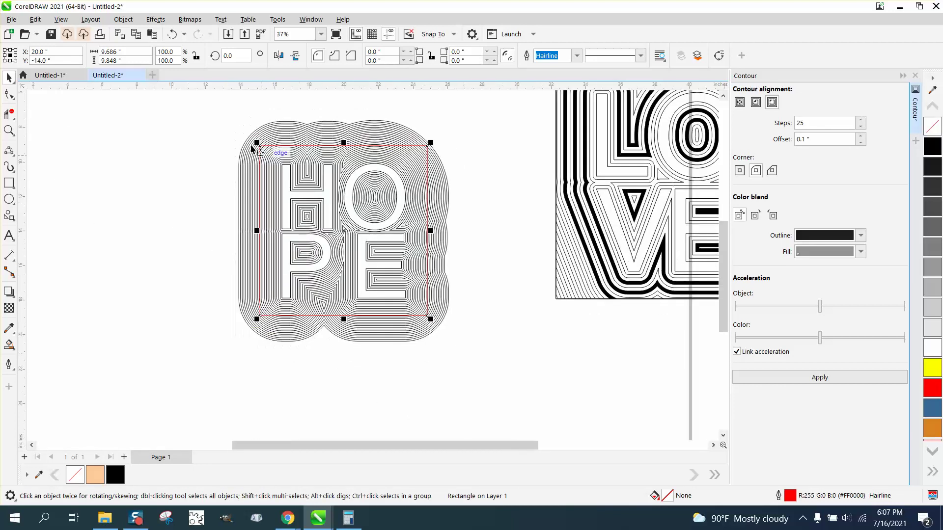
pyautogui.moveTo(473, 336); pyautogui.dragTo(500, 374)
pyautogui.click(371, 56)
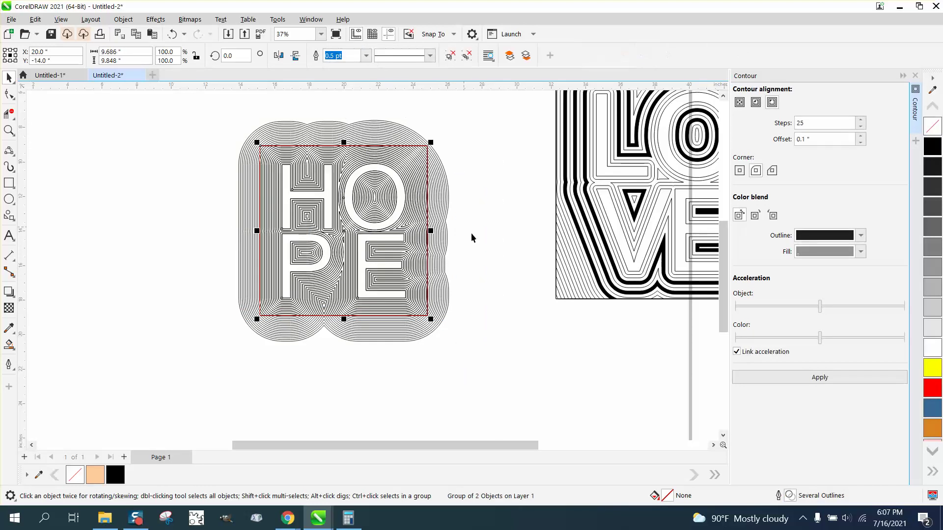
pyautogui.scroll(-2, 470, 233)
pyautogui.moveTo(378, 236); pyautogui.dragTo(207, 231)
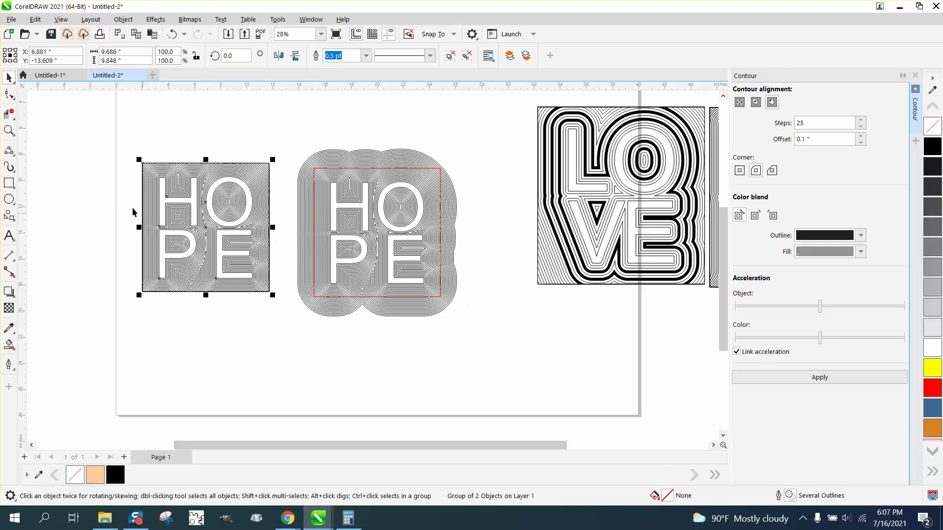
pyautogui.click(9, 129)
pyautogui.moveTo(116, 142); pyautogui.dragTo(398, 344)
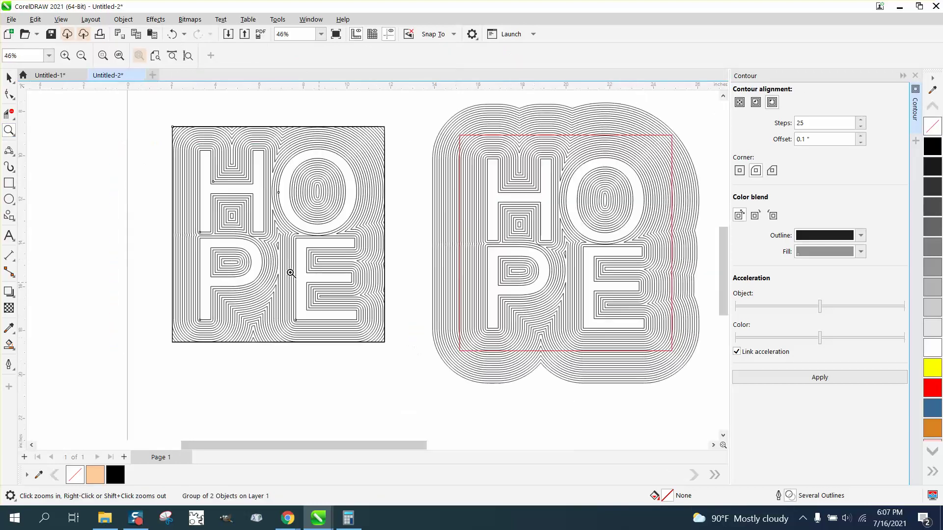
# Thicken the square HOPE design's contour lines to a 3.0 pt outline
pyautogui.click(9, 77)
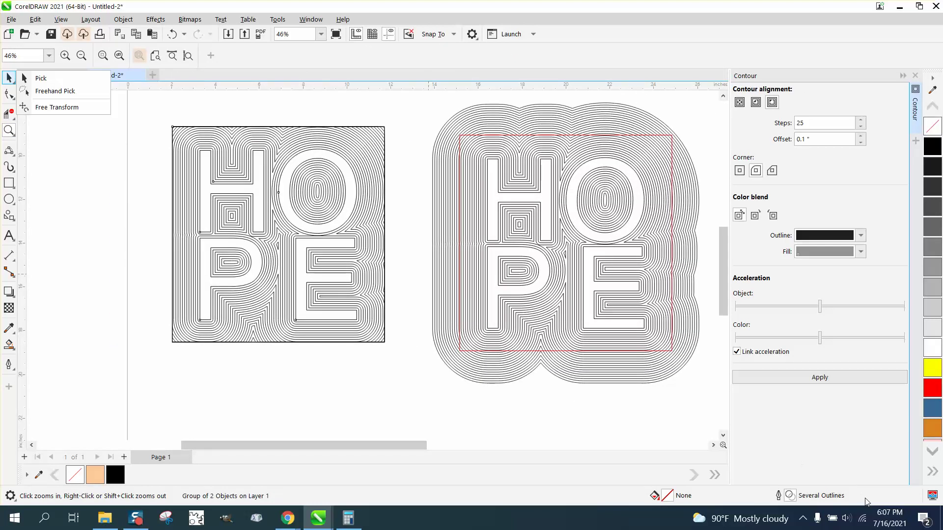
pyautogui.doubleClick(790, 496)
pyautogui.click(397, 216)
pyautogui.click(370, 282)
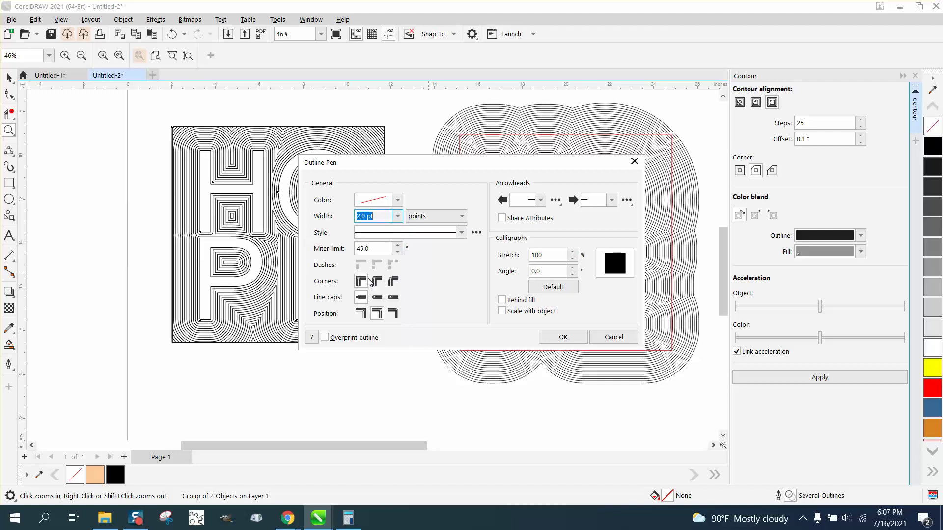
pyautogui.click(398, 217)
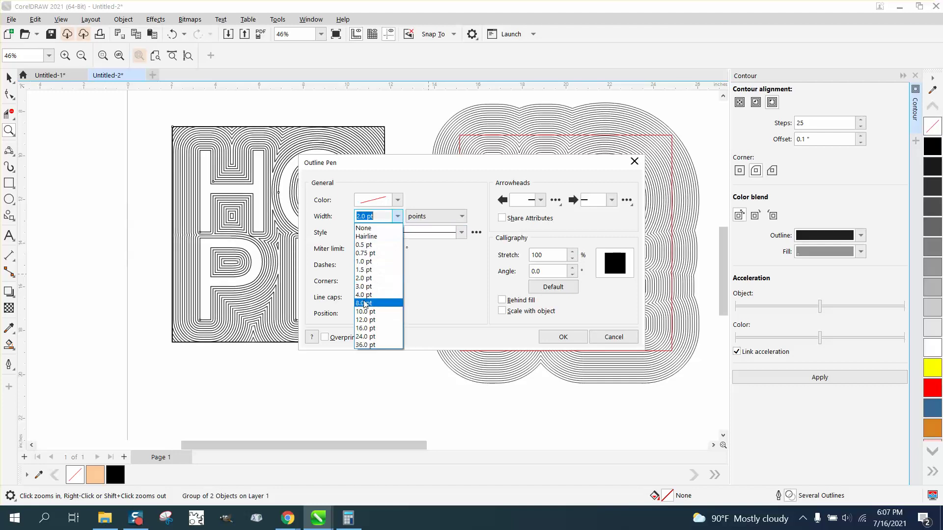
pyautogui.click(366, 288)
pyautogui.click(558, 339)
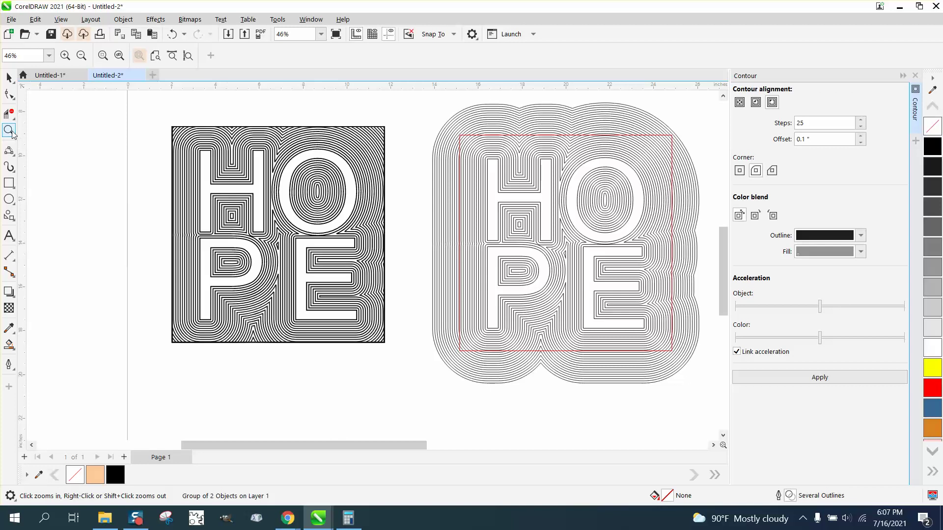
pyautogui.moveTo(304, 279); pyautogui.dragTo(305, 279)
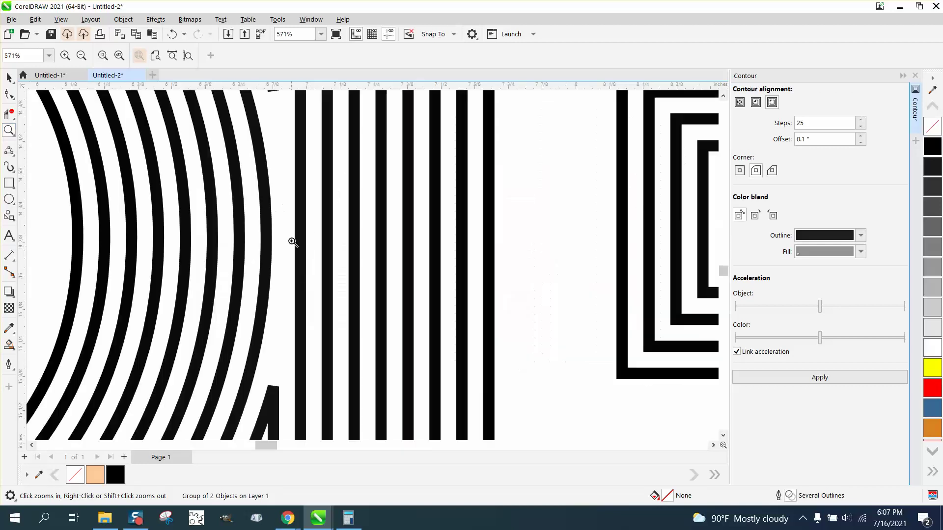
pyautogui.scroll(-6, 292, 242)
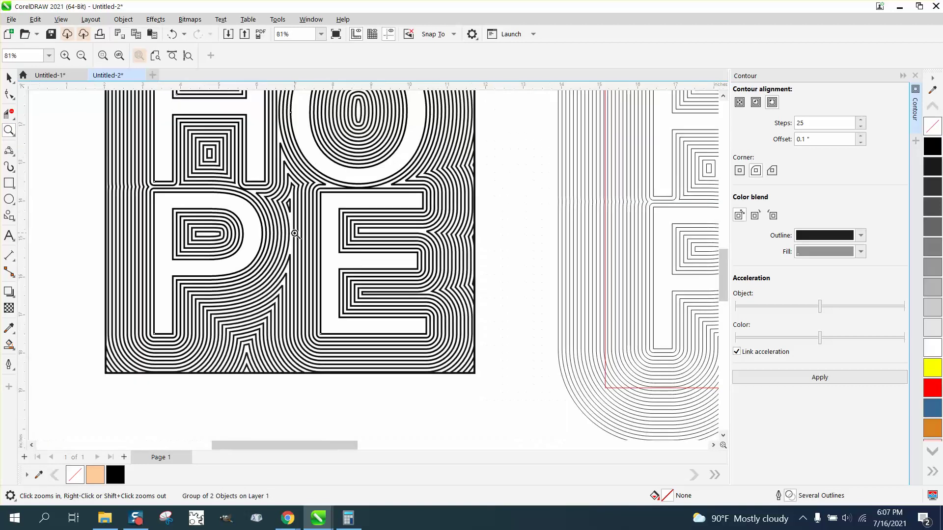
pyautogui.scroll(-2, 295, 234)
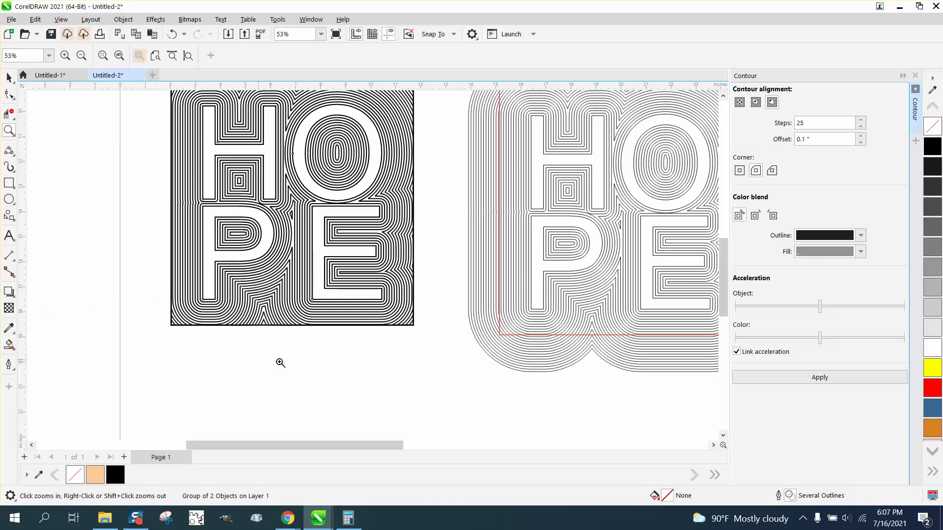
pyautogui.scroll(-2, 280, 362)
pyautogui.click(9, 77)
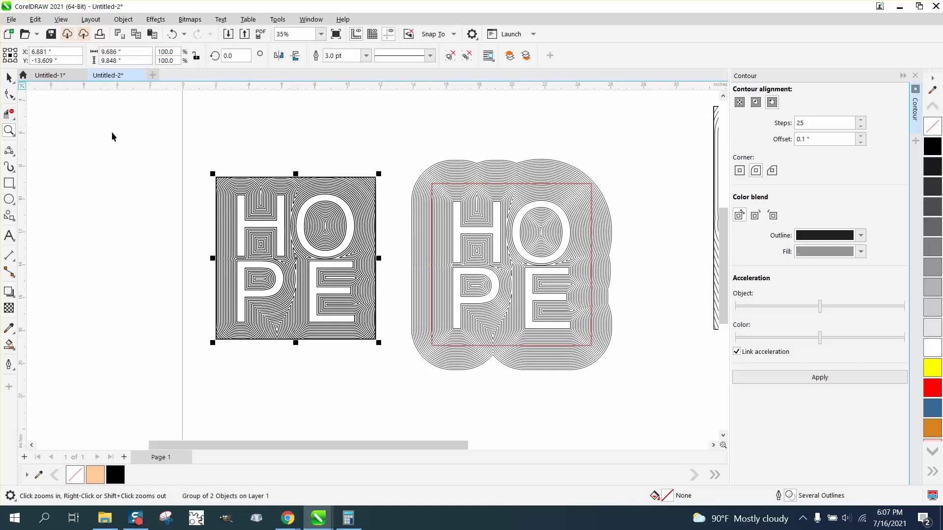
# Duplicate the square HOPE design and Smart Fill its P, H, O and E solid black
pyautogui.moveTo(399, 374); pyautogui.dragTo(405, 374)
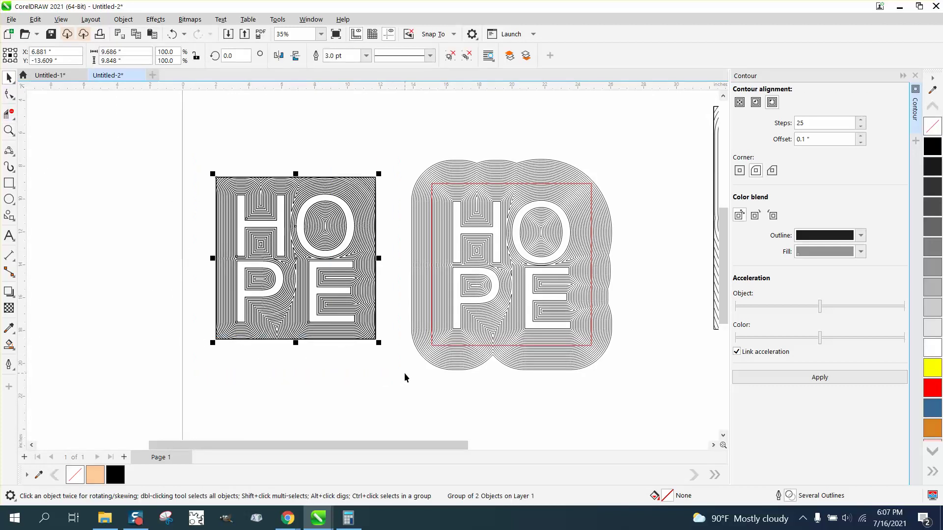
pyautogui.scroll(1, 315, 258)
pyautogui.moveTo(316, 259); pyautogui.dragTo(115, 261)
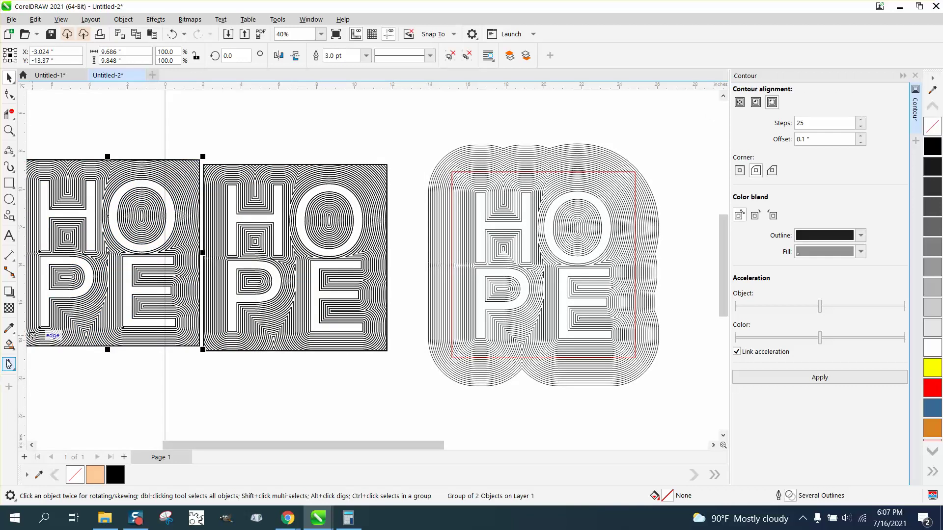
pyautogui.click(8, 364)
pyautogui.click(239, 287)
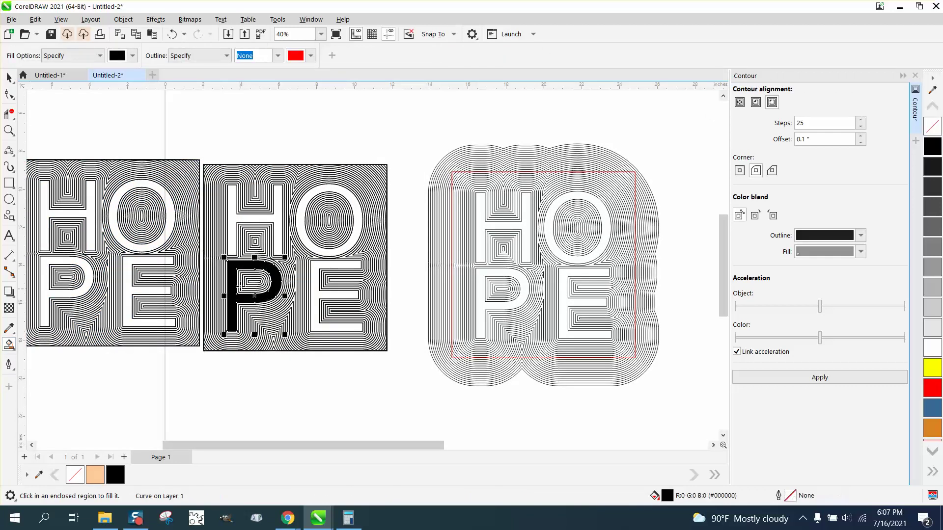
pyautogui.click(235, 247)
pyautogui.click(307, 239)
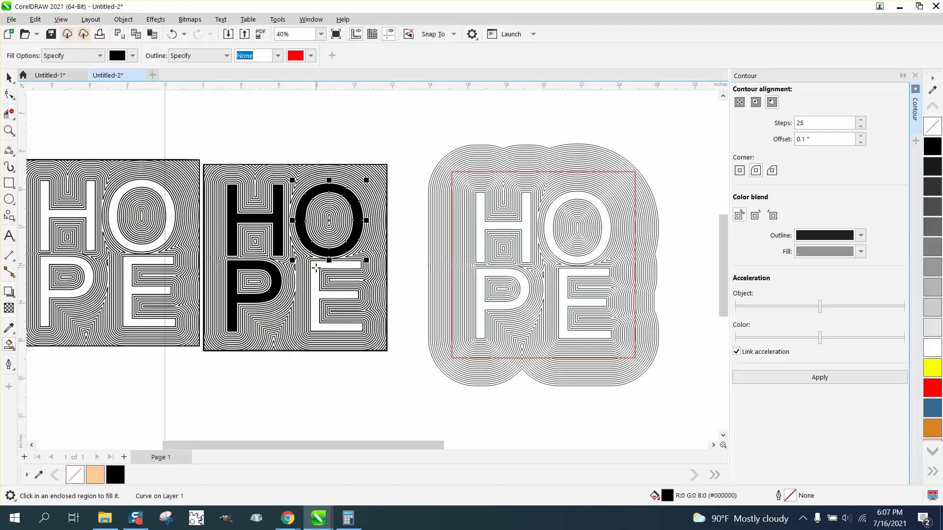
pyautogui.click(318, 269)
pyautogui.scroll(-2, 319, 348)
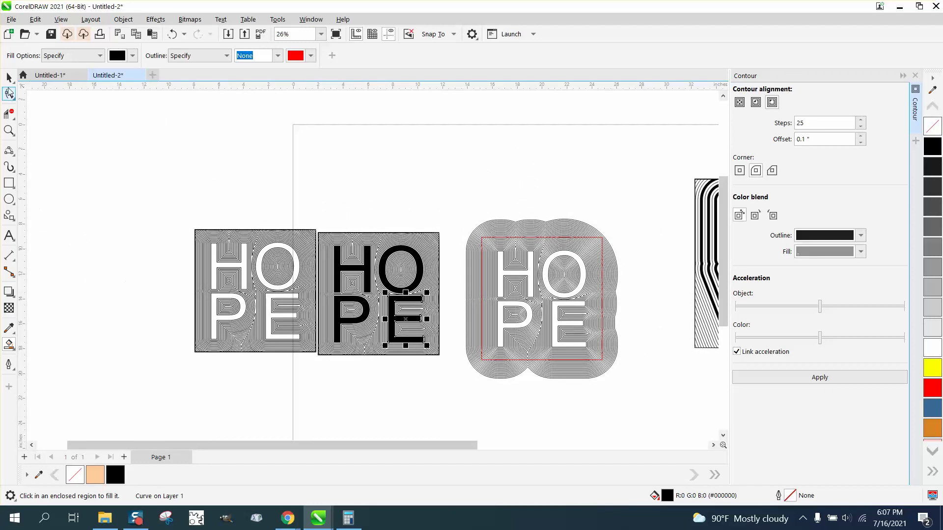
# Move the white-letter HOPE square further to the left
pyautogui.click(8, 77)
pyautogui.moveTo(179, 191); pyautogui.dragTo(340, 377)
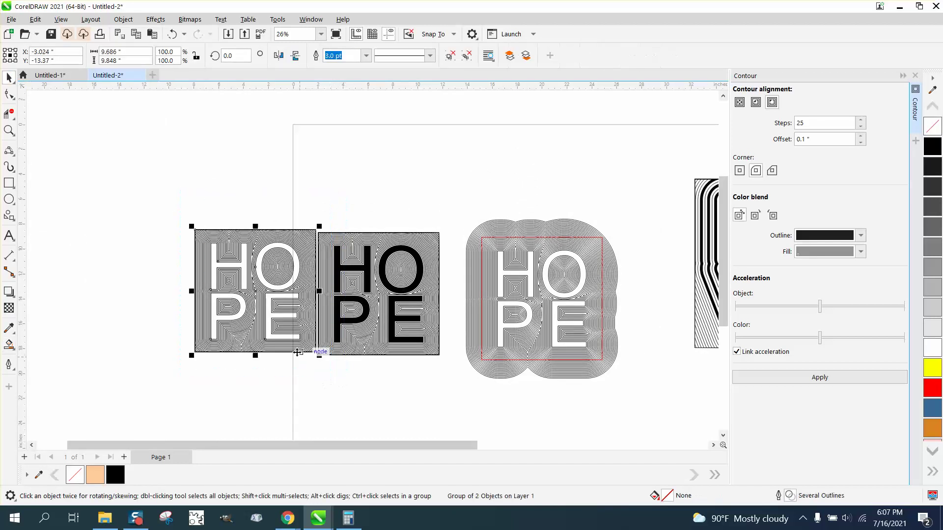
pyautogui.moveTo(255, 294); pyautogui.dragTo(225, 295)
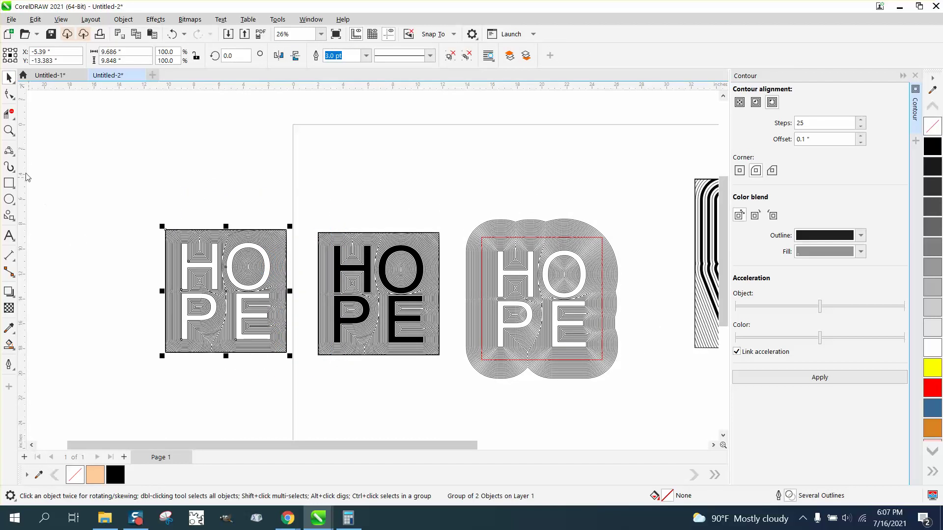
# Fill three contour bands around the bottom of the P and E black
pyautogui.click(9, 130)
pyautogui.moveTo(412, 409); pyautogui.dragTo(412, 409)
pyautogui.click(16, 344)
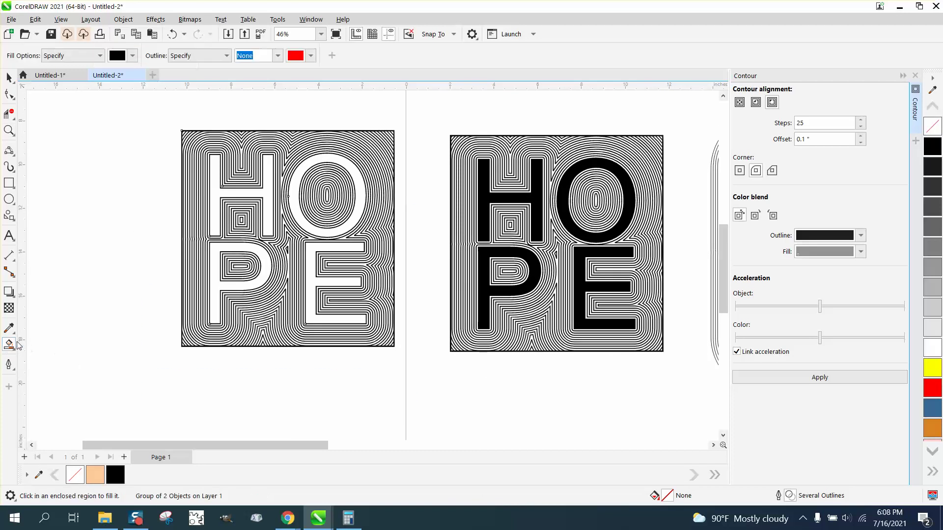
pyautogui.click(9, 131)
pyautogui.moveTo(225, 333); pyautogui.dragTo(358, 366)
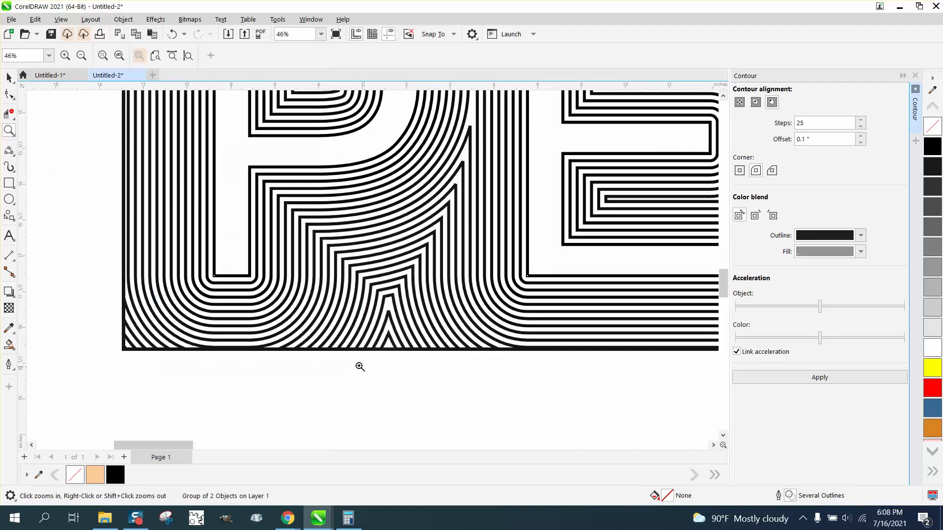
pyautogui.click(8, 345)
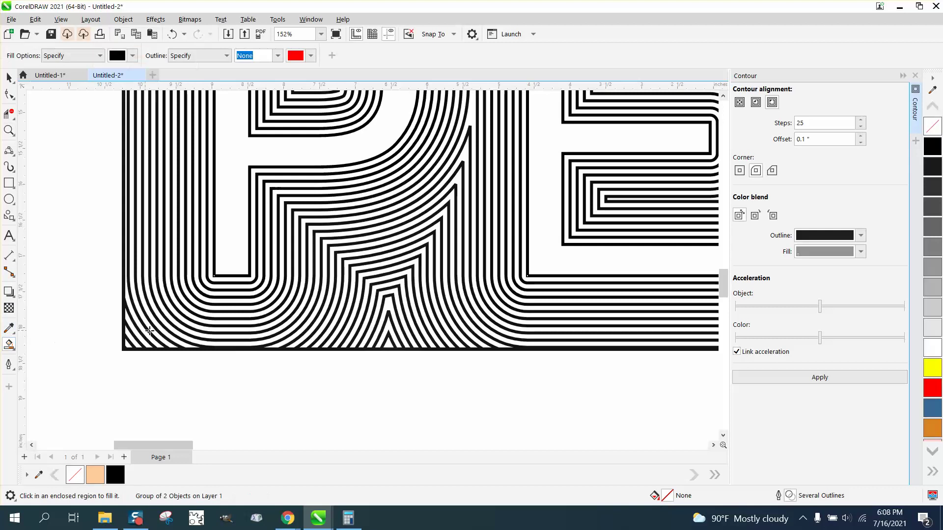
pyautogui.click(184, 320)
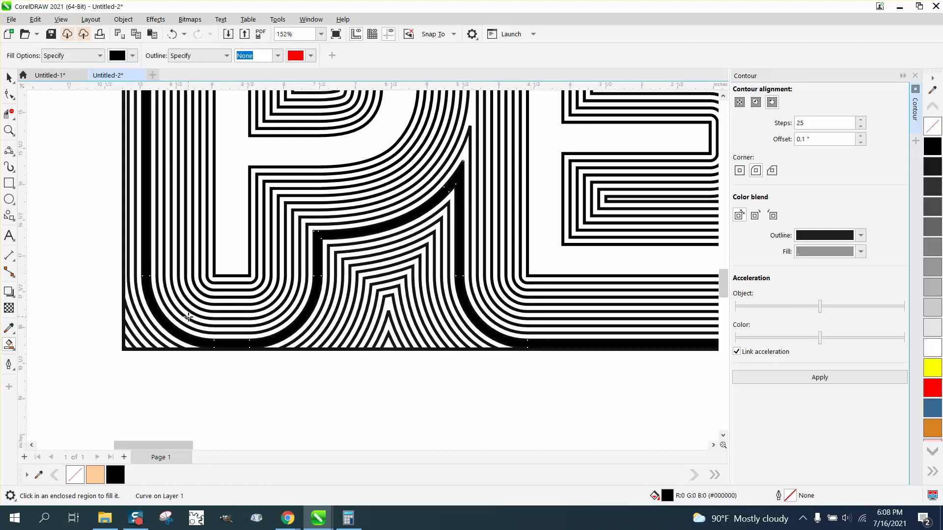
pyautogui.click(189, 317)
pyautogui.click(208, 301)
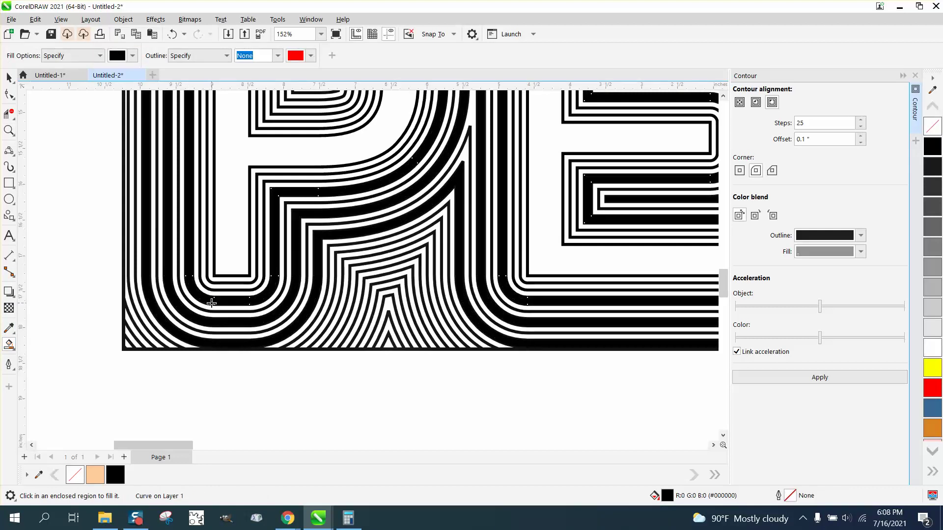
pyautogui.scroll(-2, 211, 303)
pyautogui.scroll(-1, 365, 301)
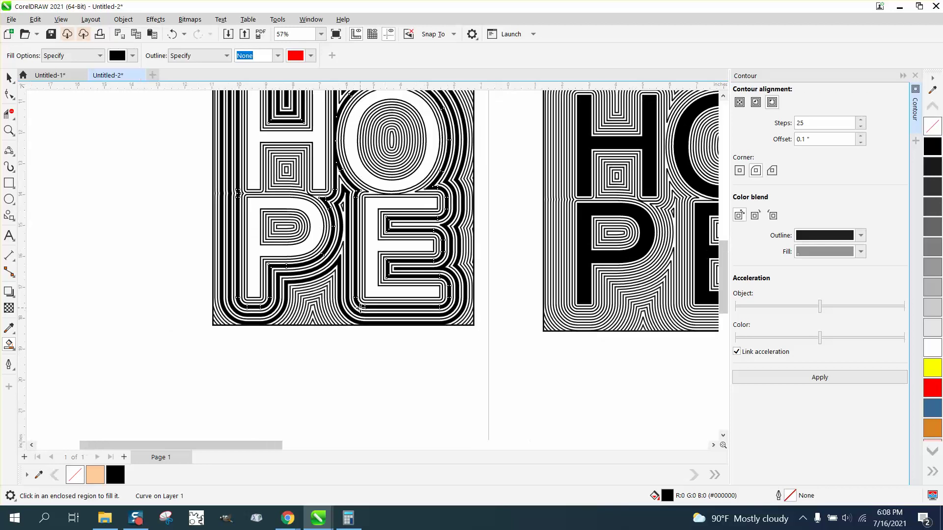
# Fill alternating contour bands inside the H, O and P black
pyautogui.click(298, 176)
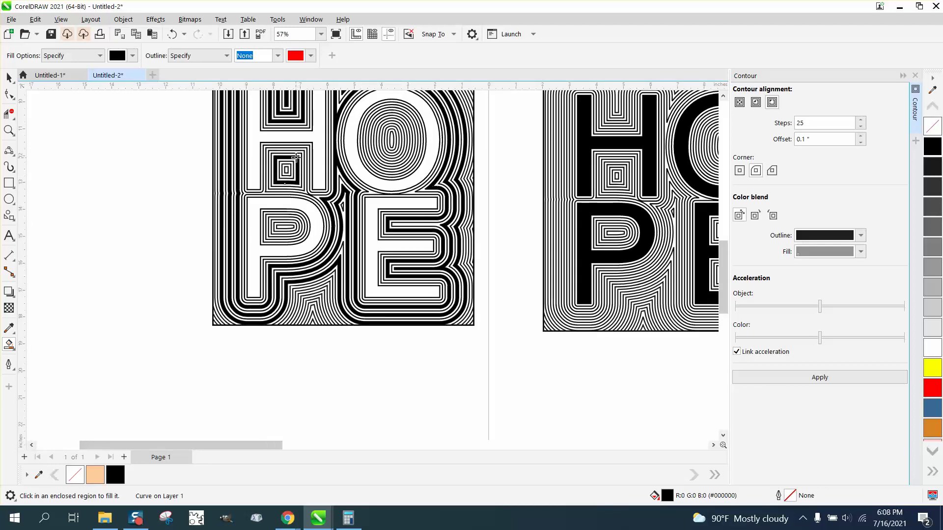
pyautogui.click(298, 152)
pyautogui.click(369, 151)
pyautogui.click(373, 146)
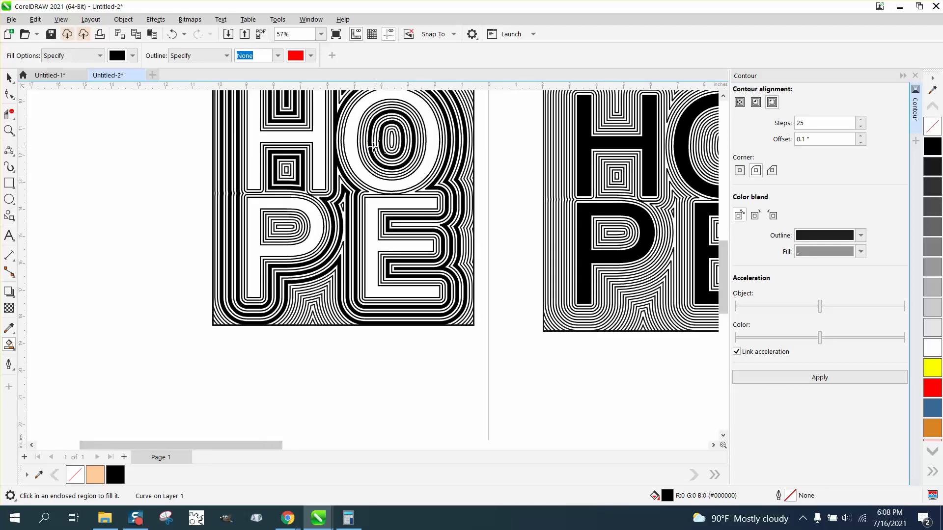
pyautogui.click(364, 147)
pyautogui.click(293, 216)
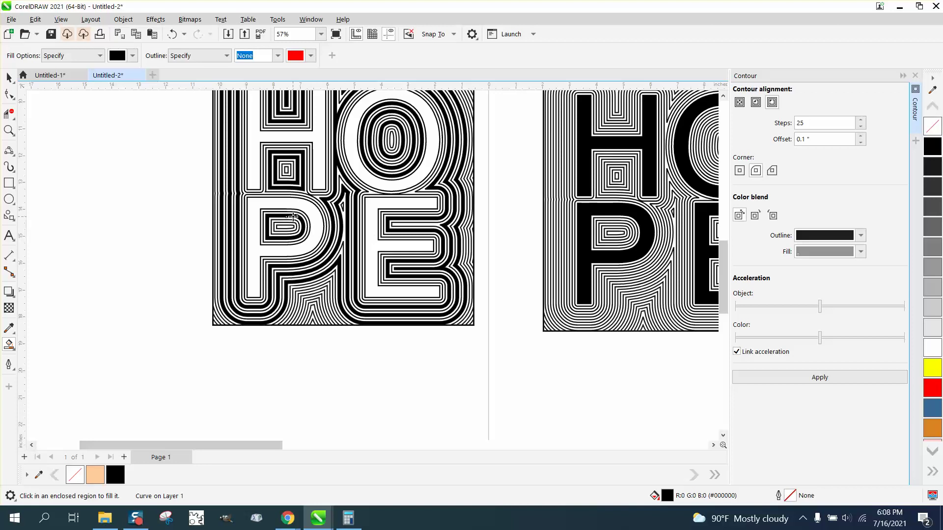
pyautogui.click(291, 226)
pyautogui.scroll(-1, 390, 332)
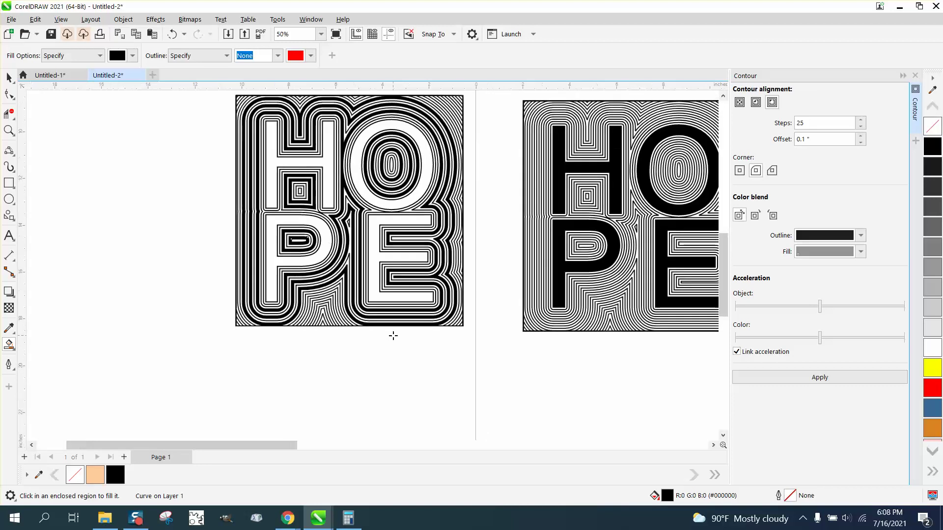
pyautogui.click(9, 130)
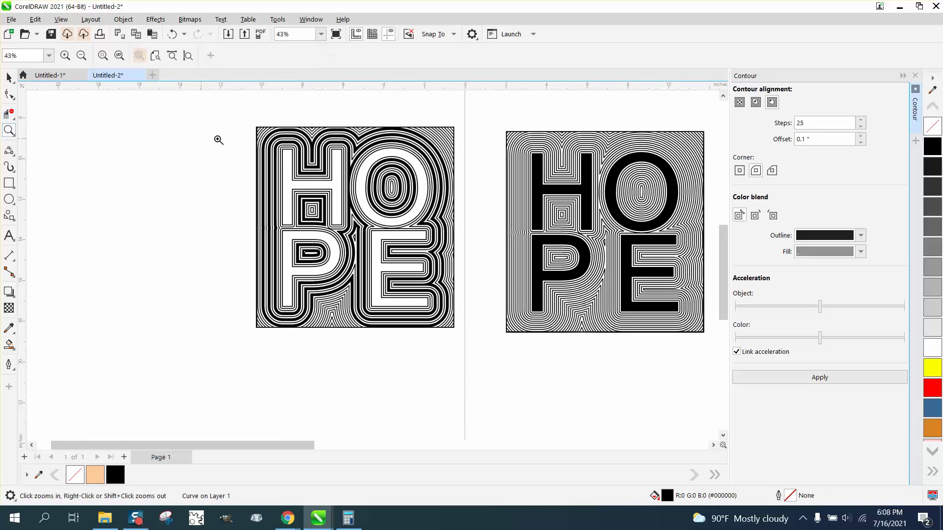
pyautogui.moveTo(239, 121); pyautogui.dragTo(483, 358)
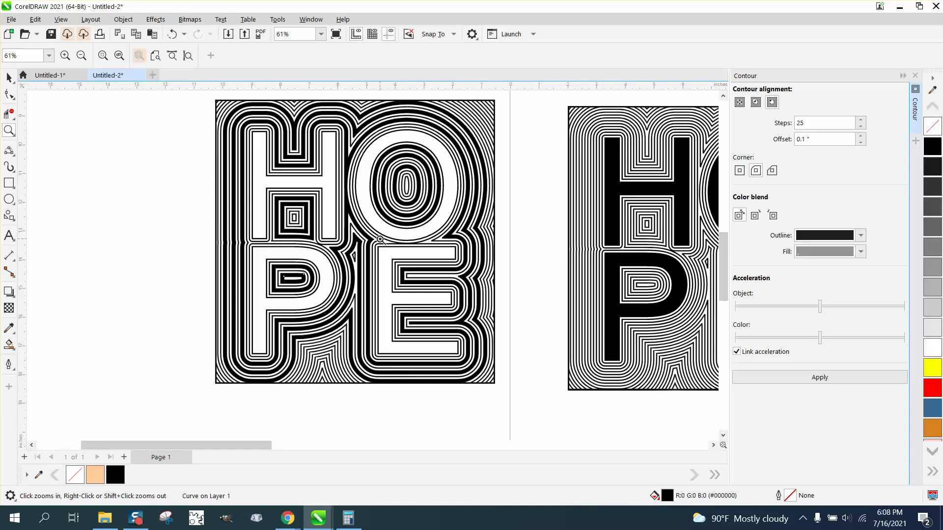
pyautogui.scroll(-1, 380, 239)
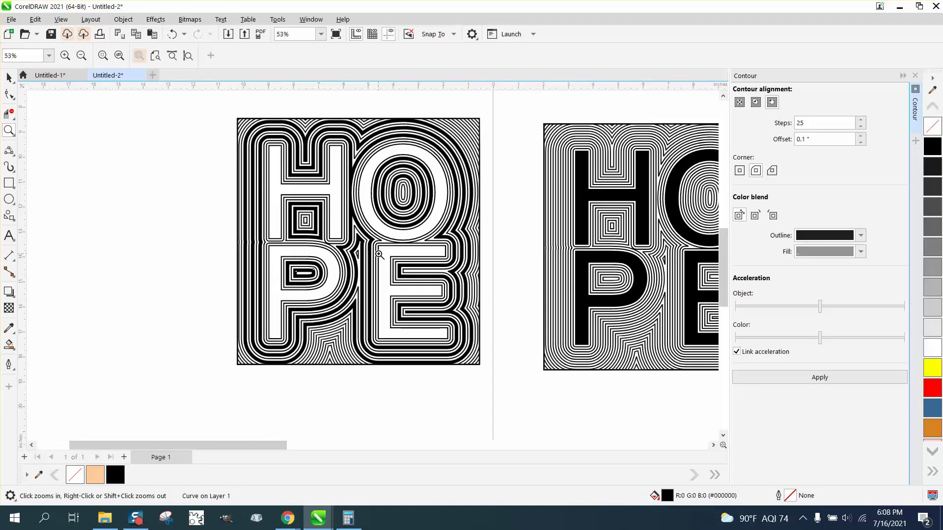
pyautogui.scroll(-8, 378, 250)
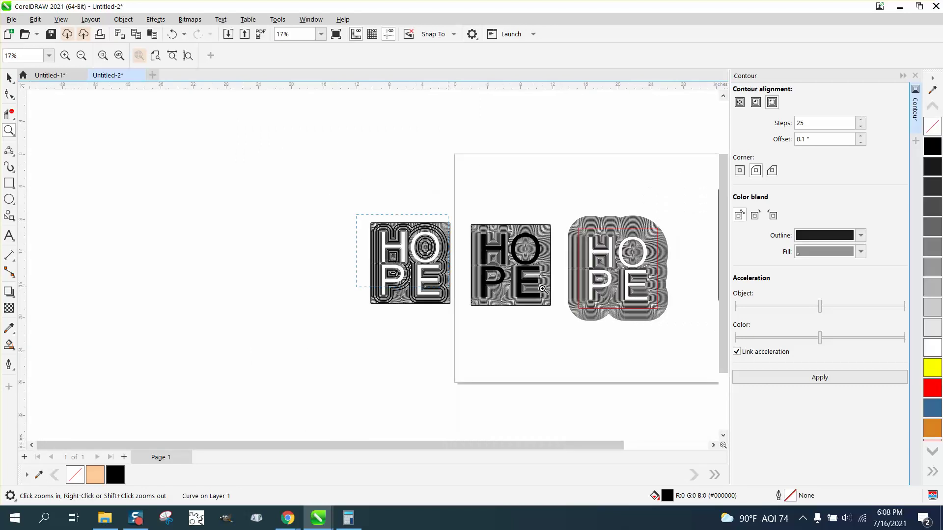